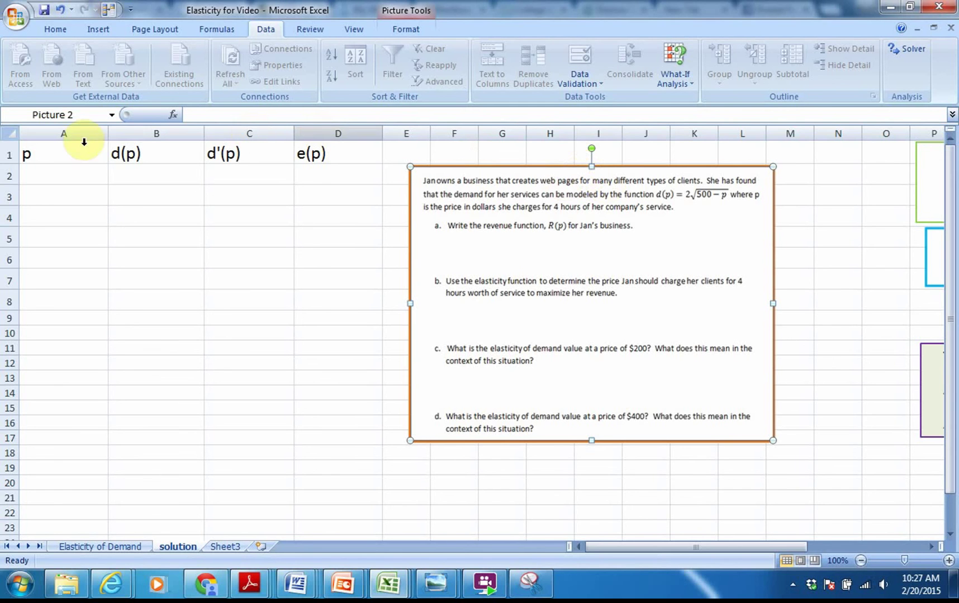
# Step: Enter the prices 1, 50, 200, 400 and 800 in cells A2 through A6 of the p column
pyautogui.click(37, 173)
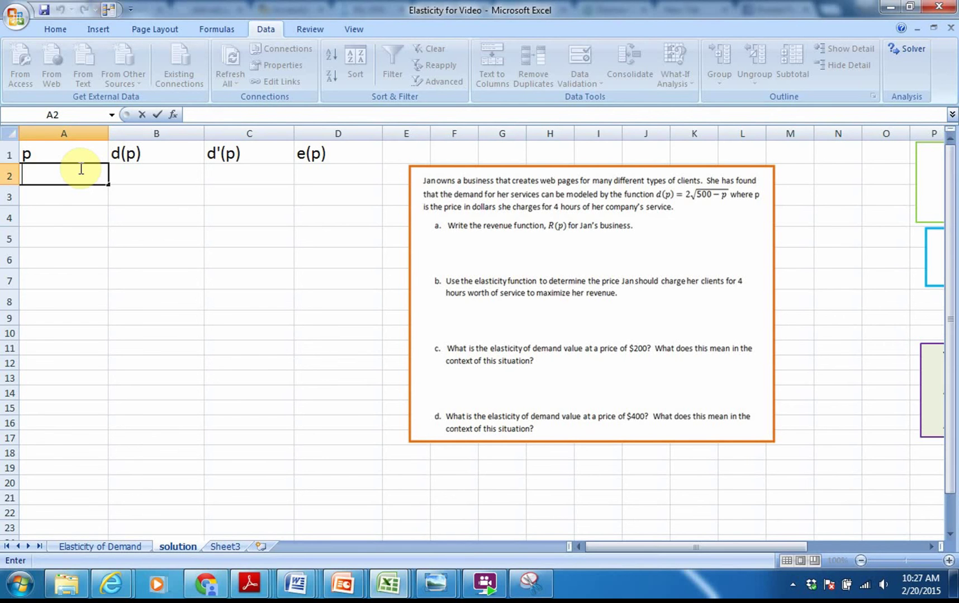
pyautogui.write('1')
pyautogui.press('Return')
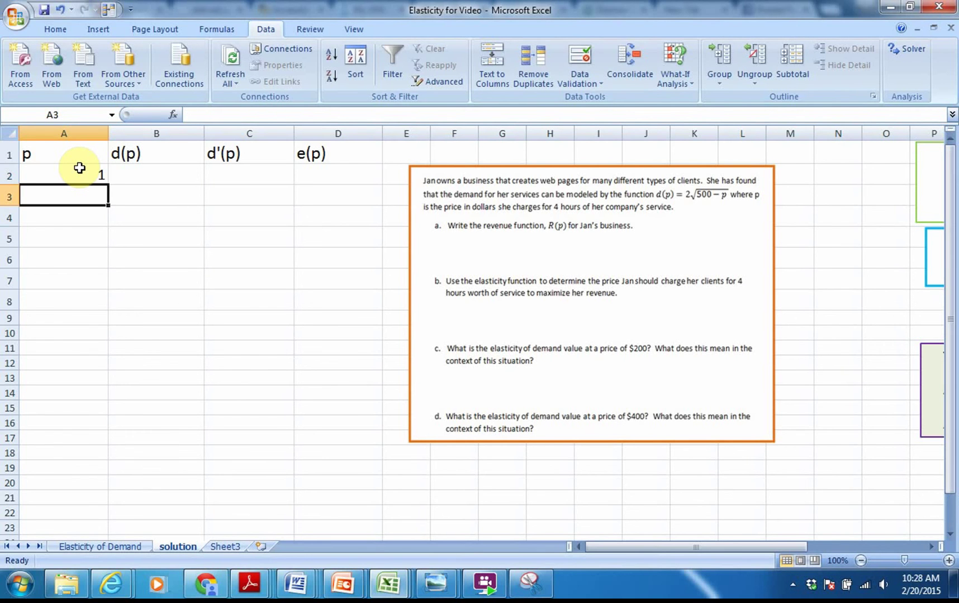
pyautogui.write('50')
pyautogui.press('Return')
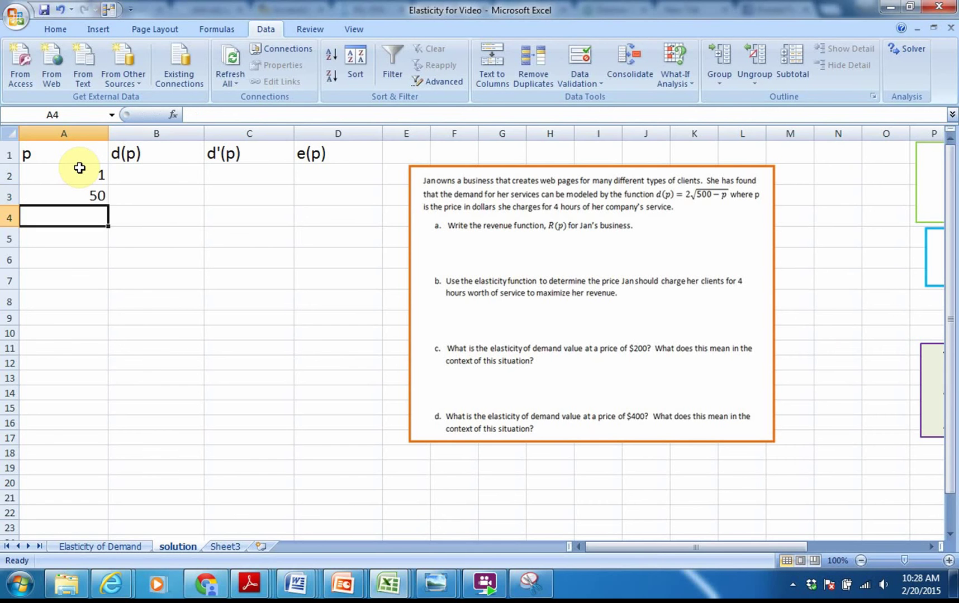
pyautogui.write('200')
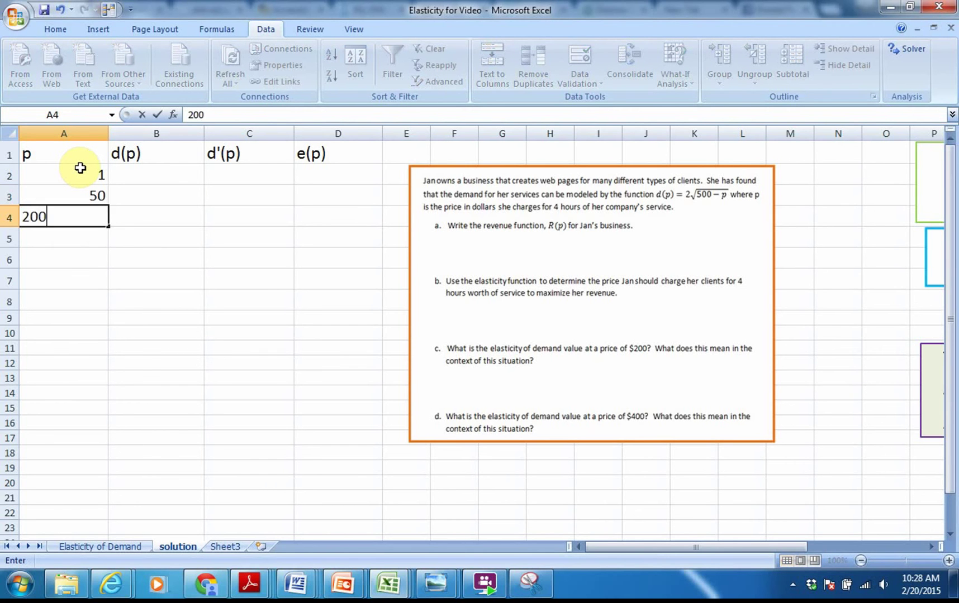
pyautogui.press('Return')
pyautogui.write('400')
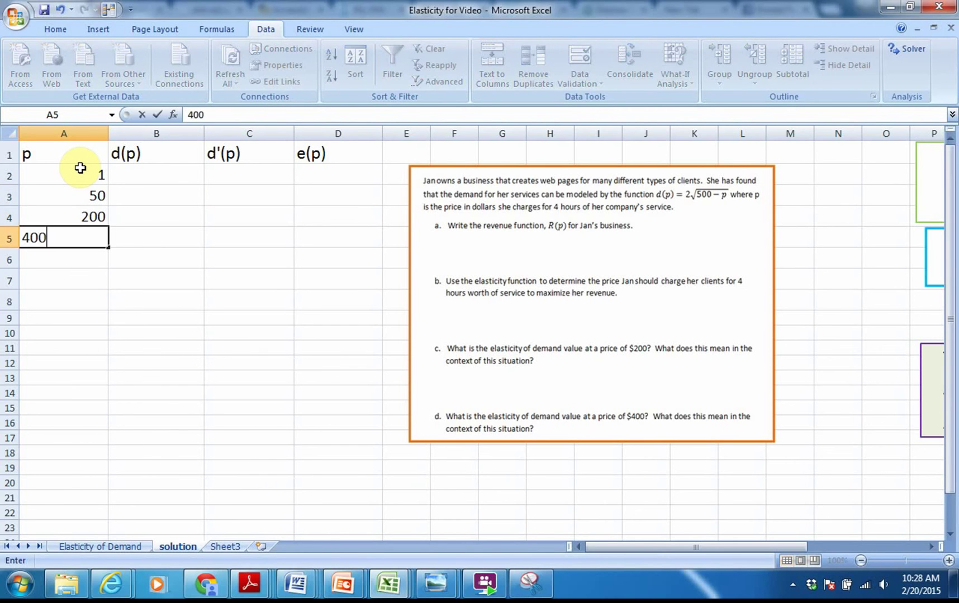
pyautogui.press('Return')
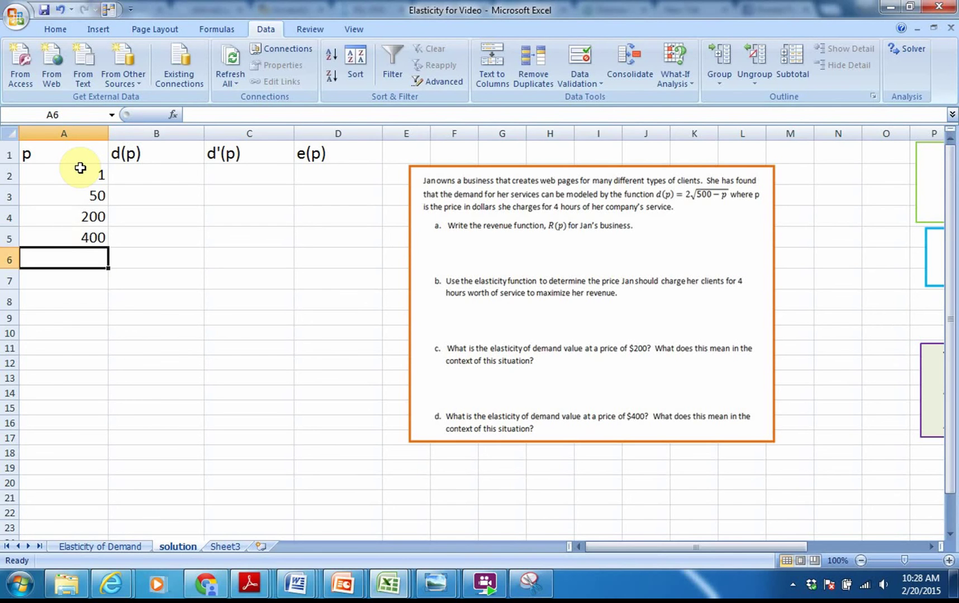
pyautogui.write('800')
pyautogui.press('Return')
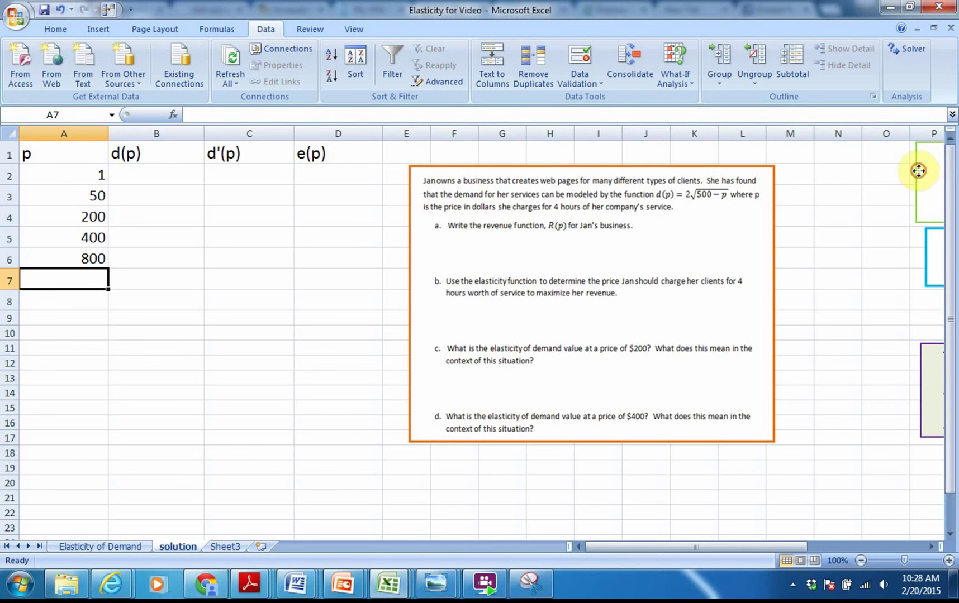
# Step: Move the problem picture down a few rows and place the e(p) elasticity formula picture directly above it
pyautogui.moveTo(916, 168); pyautogui.dragTo(815, 168)
pyautogui.moveTo(703, 171); pyautogui.dragTo(695, 236)
pyautogui.moveTo(778, 174); pyautogui.dragTo(453, 179)
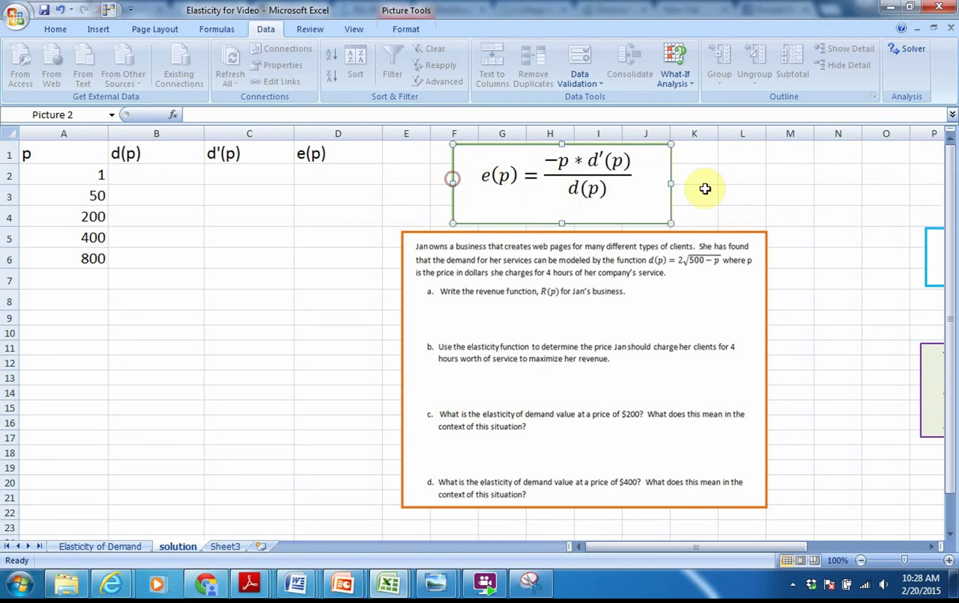
pyautogui.click(742, 188)
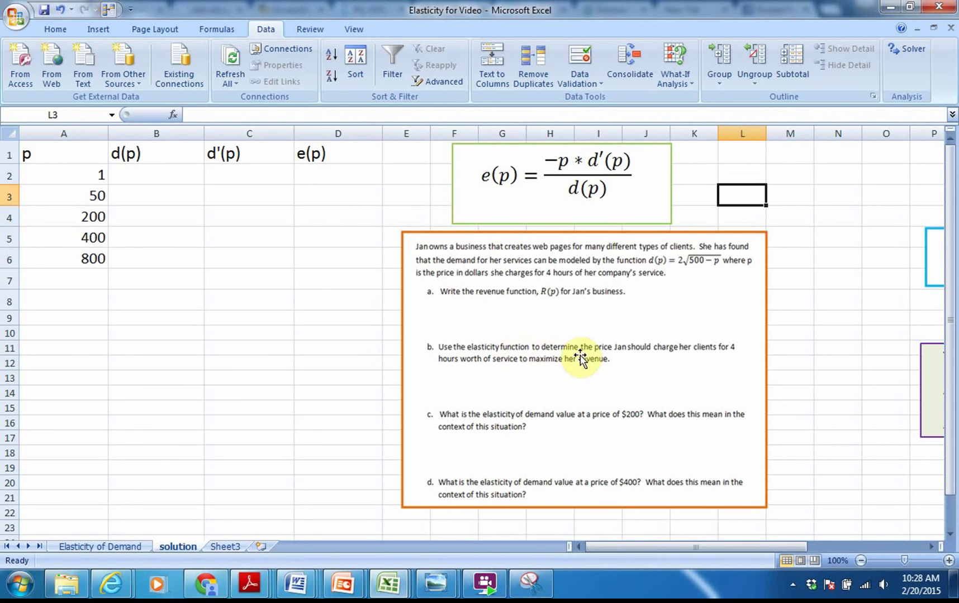
# Step: Enter the demand formula =2*SQRT(500-A2) in cell B2
pyautogui.doubleClick(129, 175)
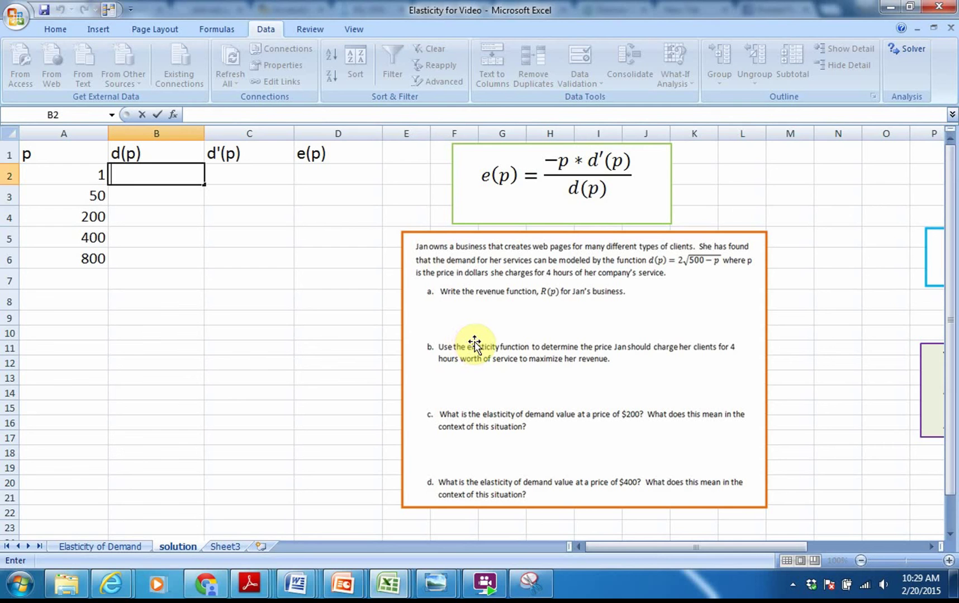
pyautogui.write('=2')
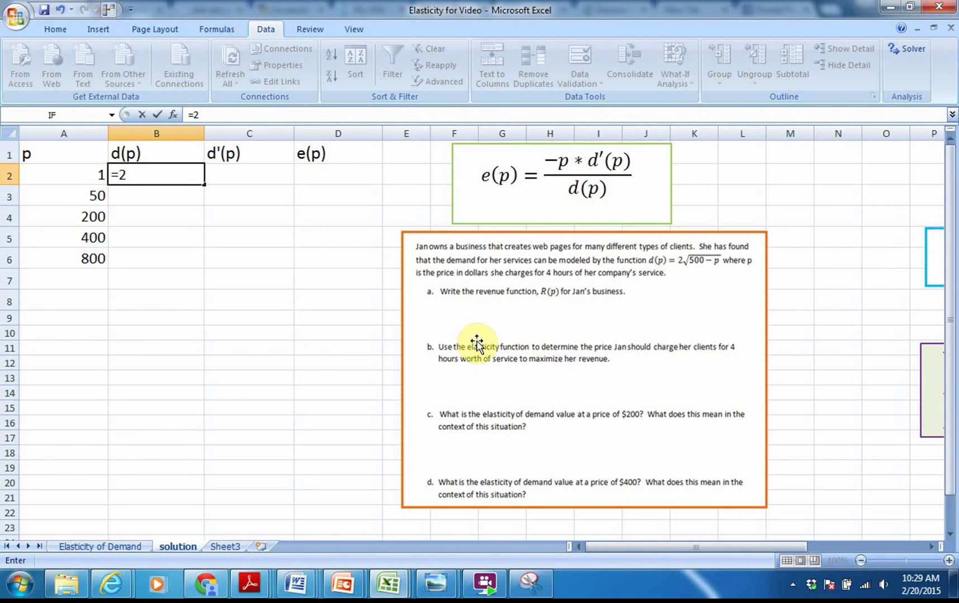
pyautogui.write('*sq')
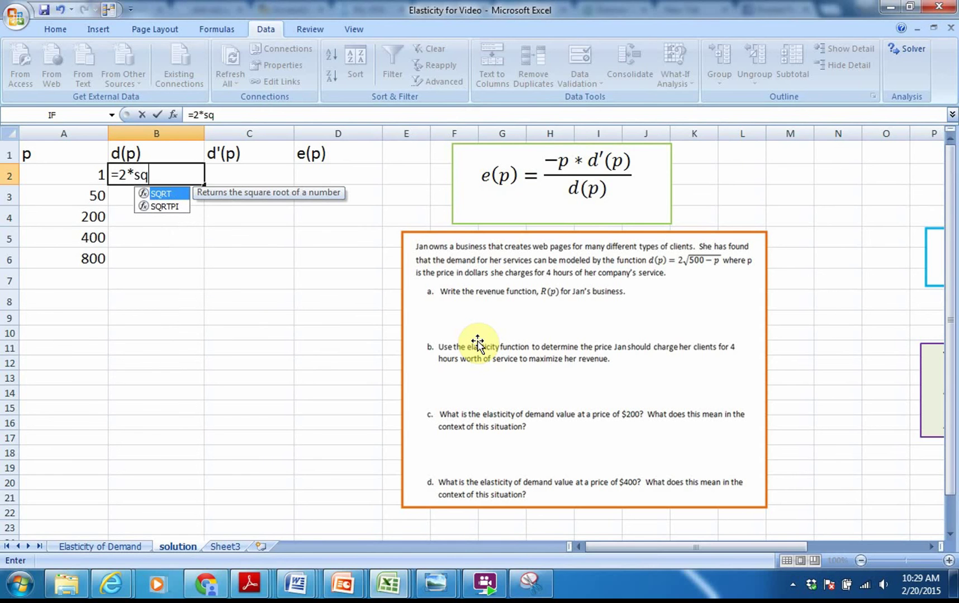
pyautogui.write('r')
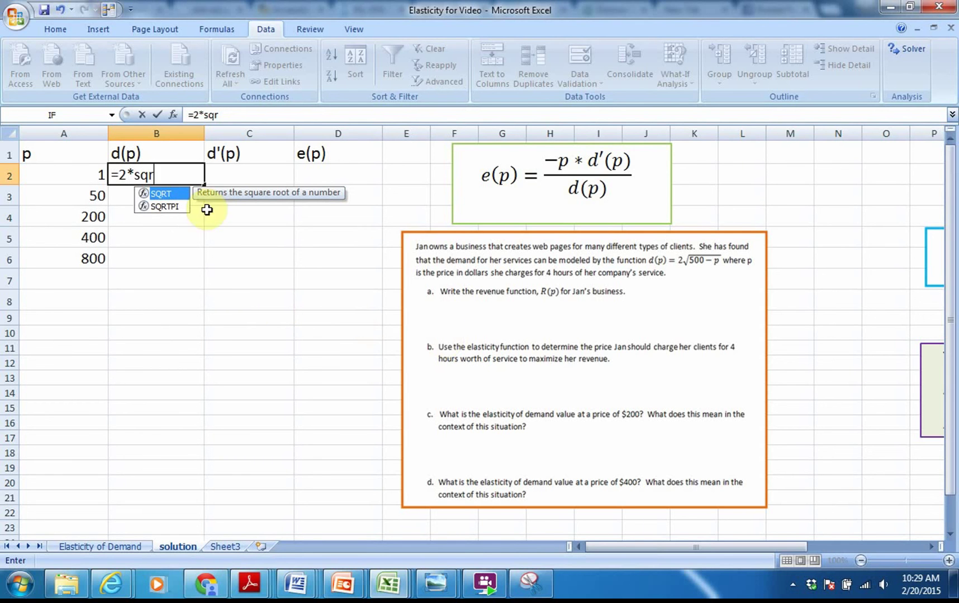
pyautogui.doubleClick(158, 195)
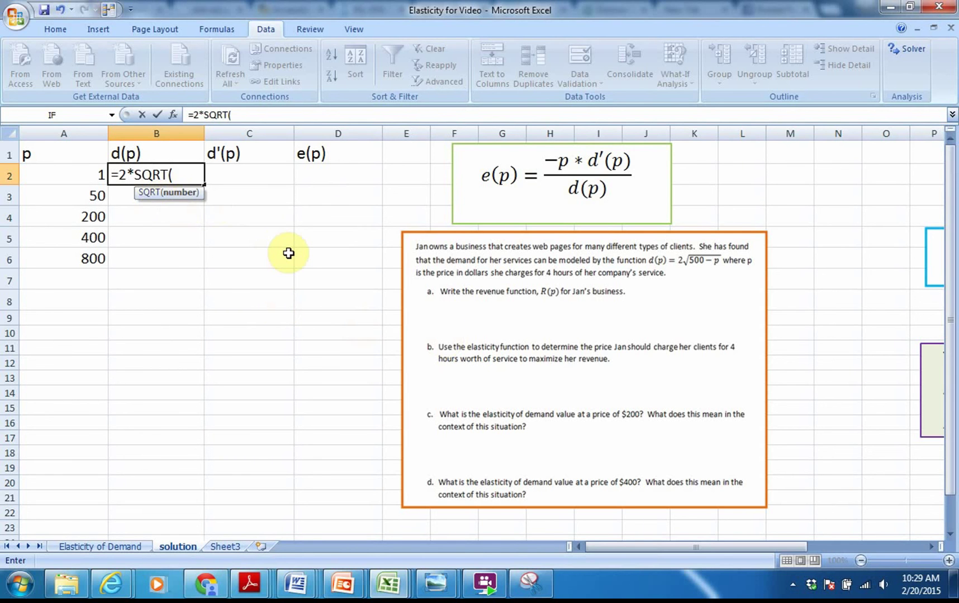
pyautogui.write('50')
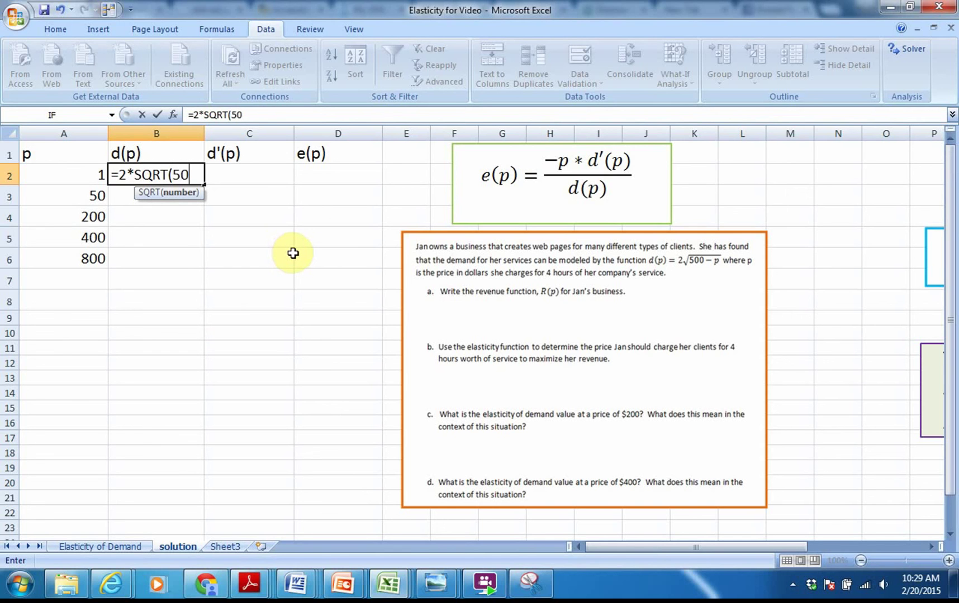
pyautogui.write('0-')
pyautogui.click(80, 180)
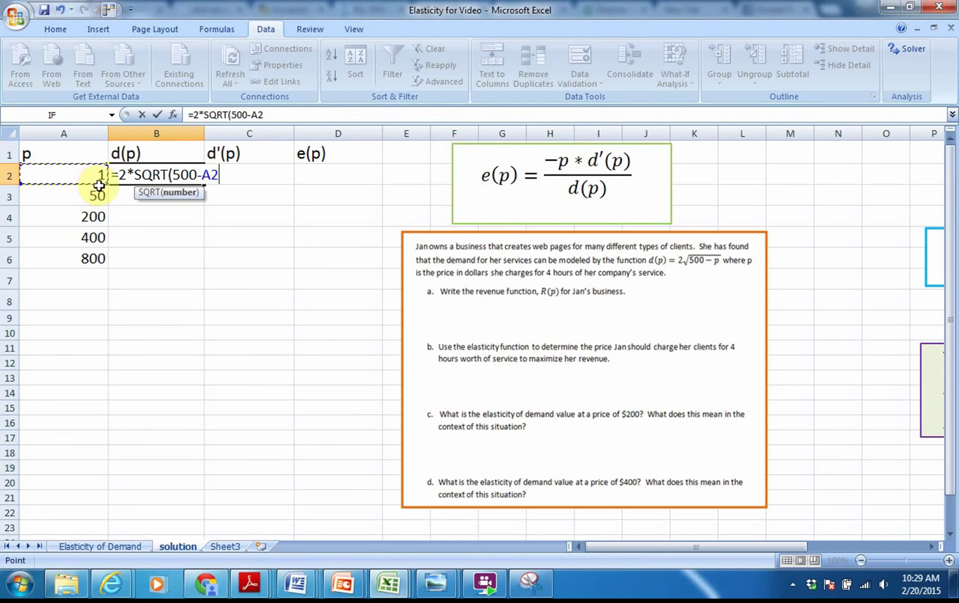
pyautogui.write(')')
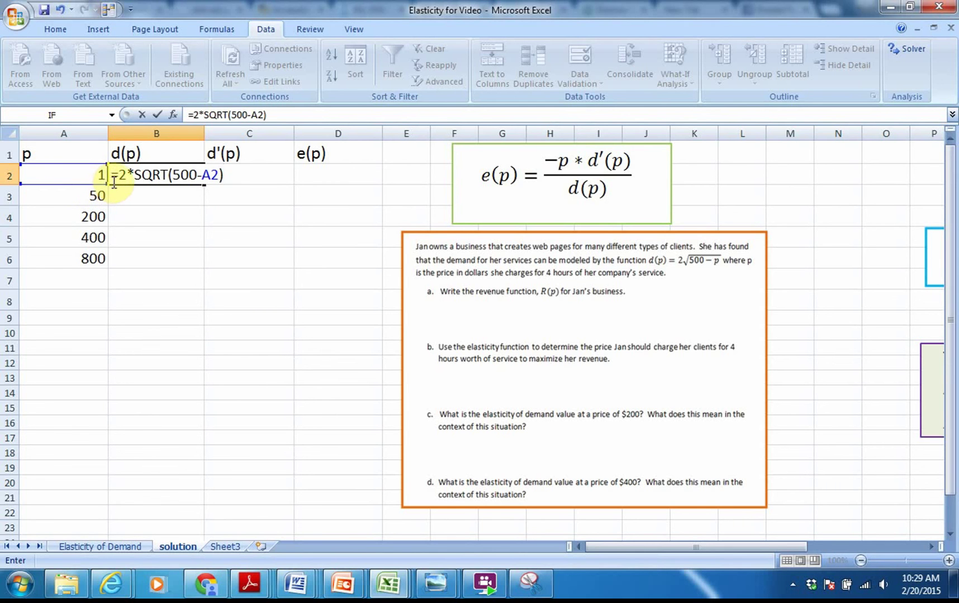
pyautogui.press('Return')
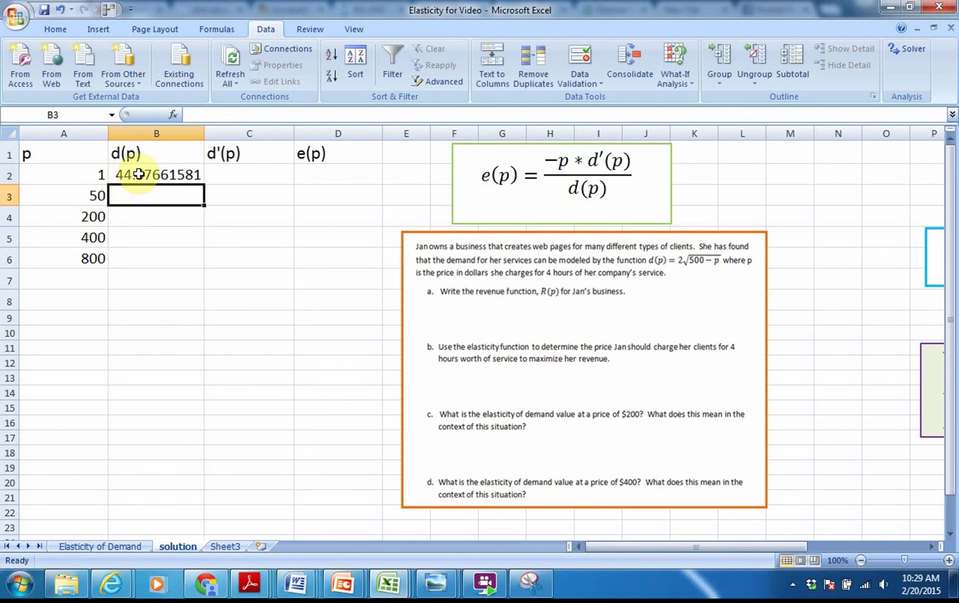
# Step: Fill the demand formula from B2 down to B6 and widen column B to about one and a half times its width
pyautogui.click(133, 175)
pyautogui.doubleClick(200, 185)
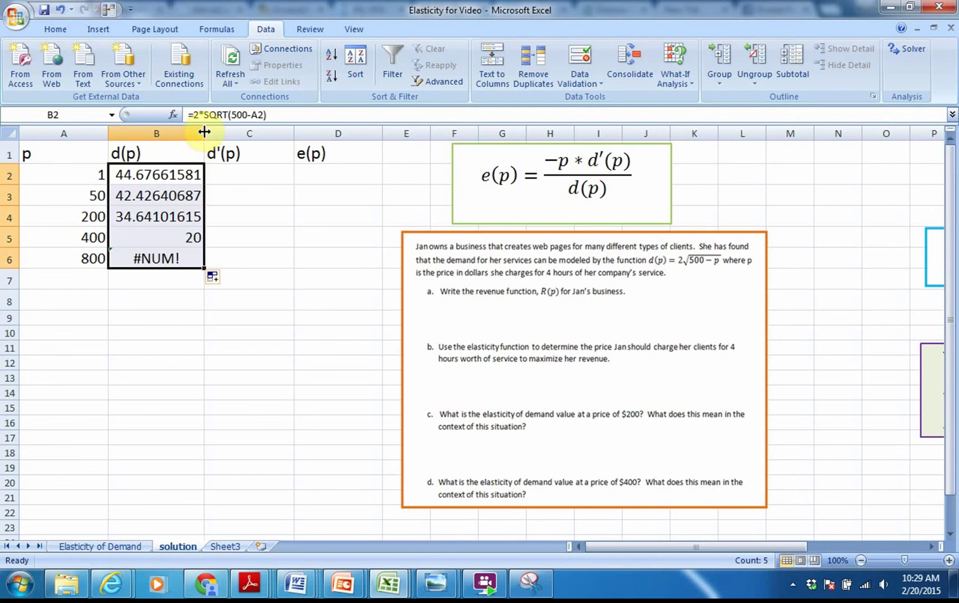
pyautogui.moveTo(203, 132); pyautogui.dragTo(250, 136)
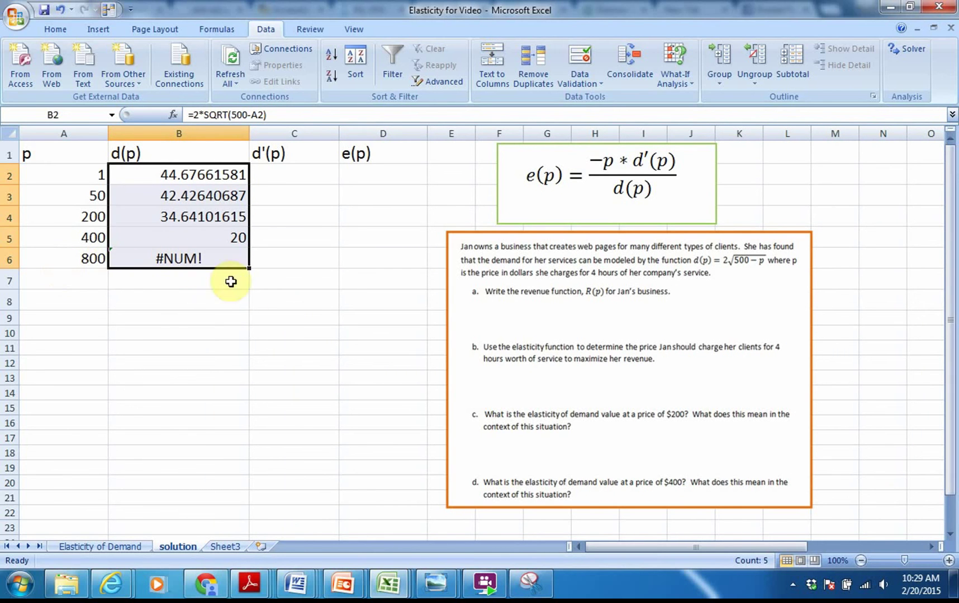
# Step: Enter the derivative formula =2*1/2*(500-A2)^(-1/2)*(-1) in cell C2 and fill it down to C6
pyautogui.click(290, 174)
pyautogui.doubleClick(290, 174)
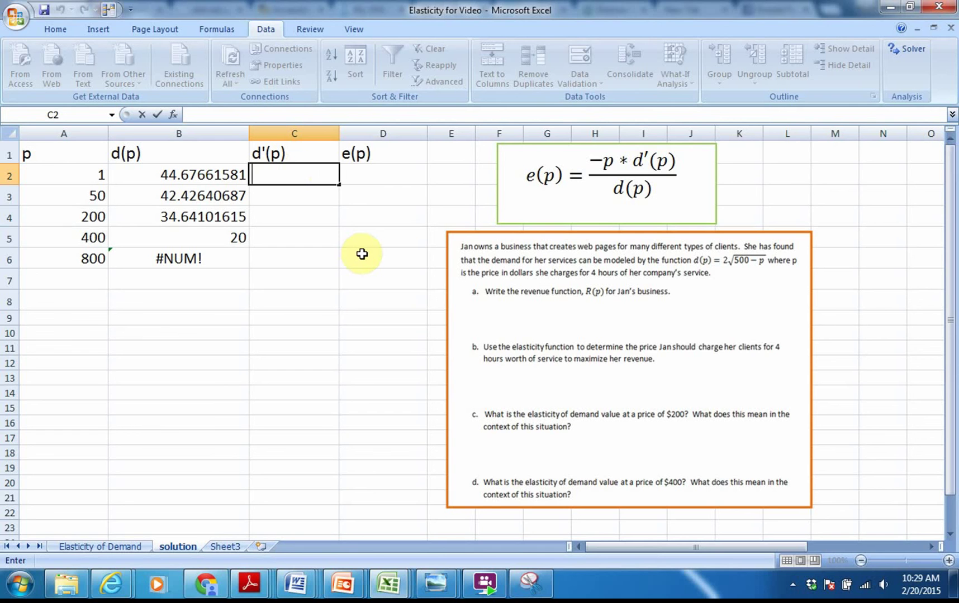
pyautogui.write('=')
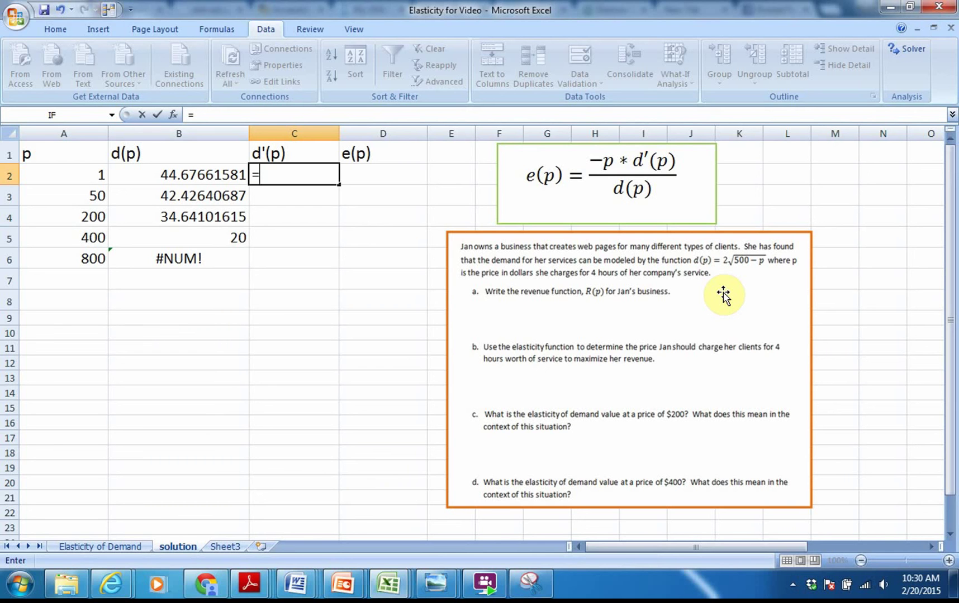
pyautogui.write('2*1/2')
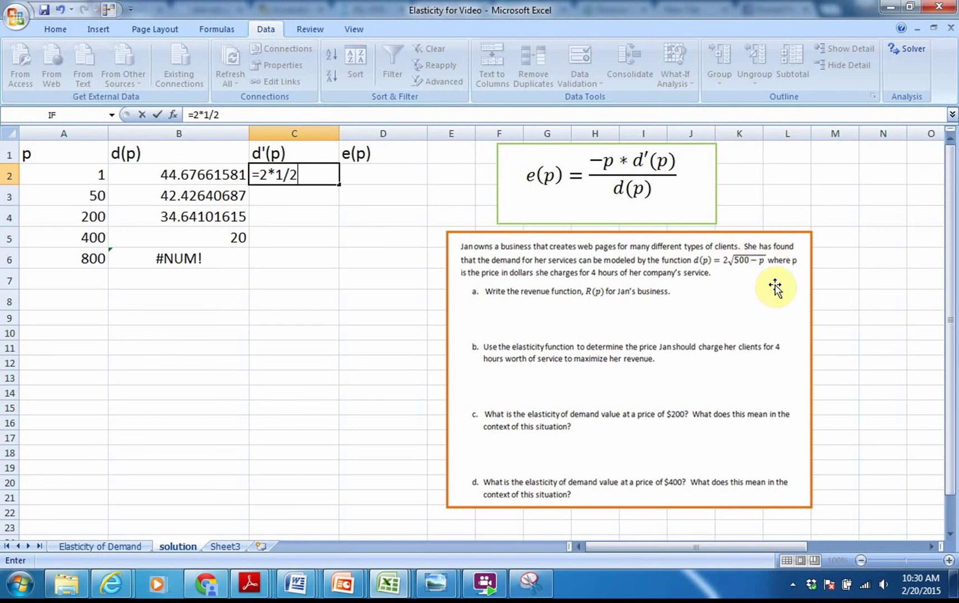
pyautogui.write('*')
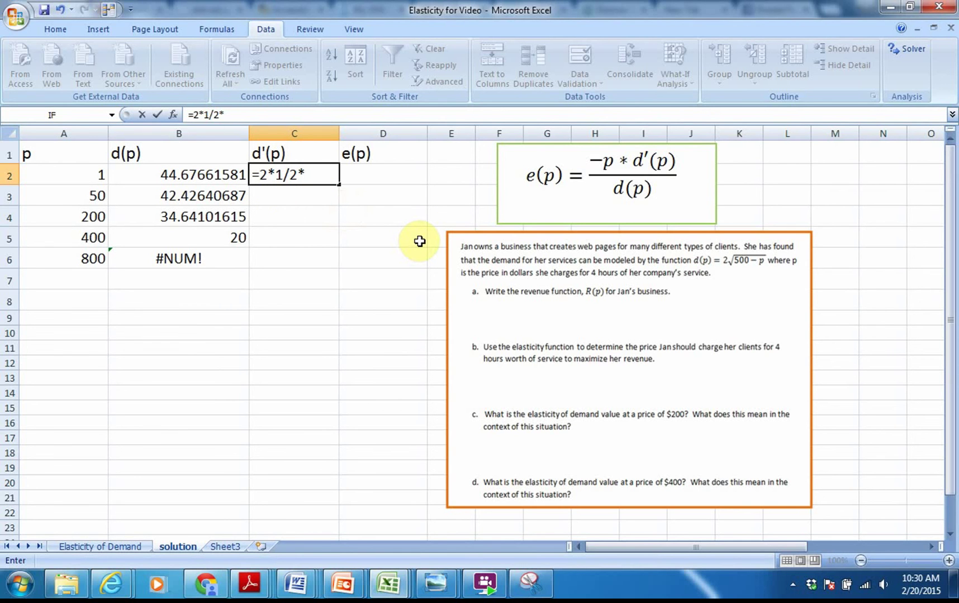
pyautogui.write('(500')
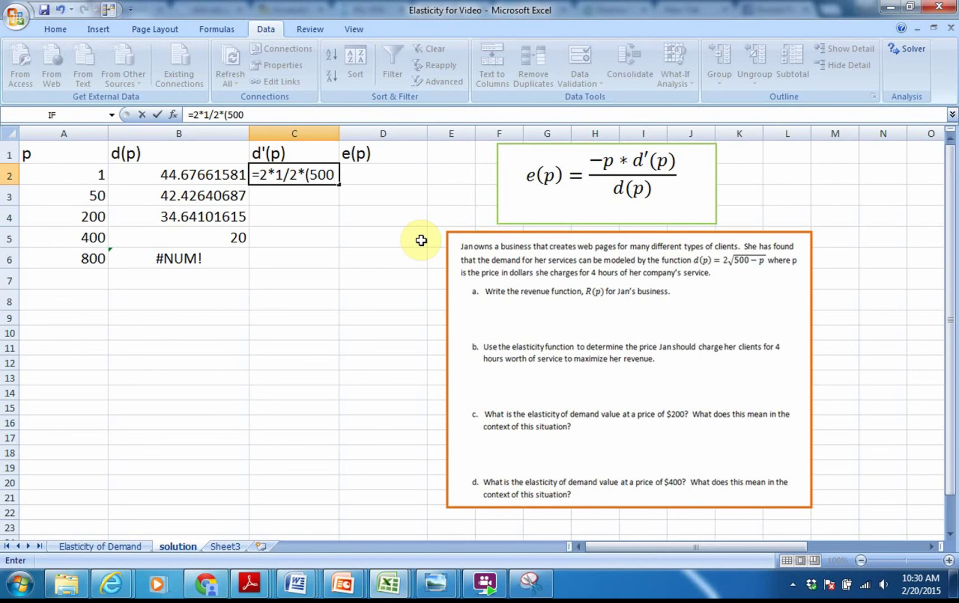
pyautogui.write('-')
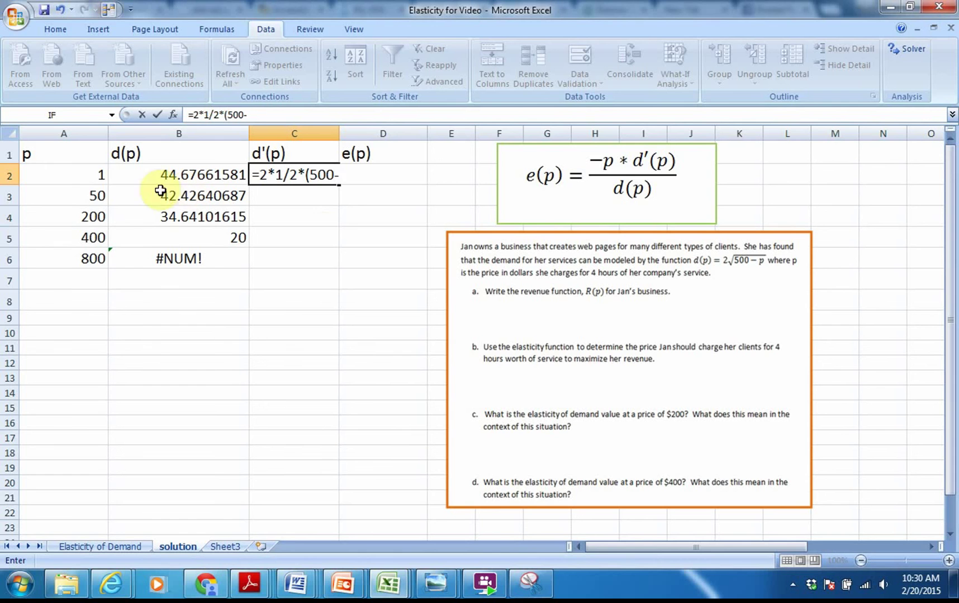
pyautogui.click(96, 179)
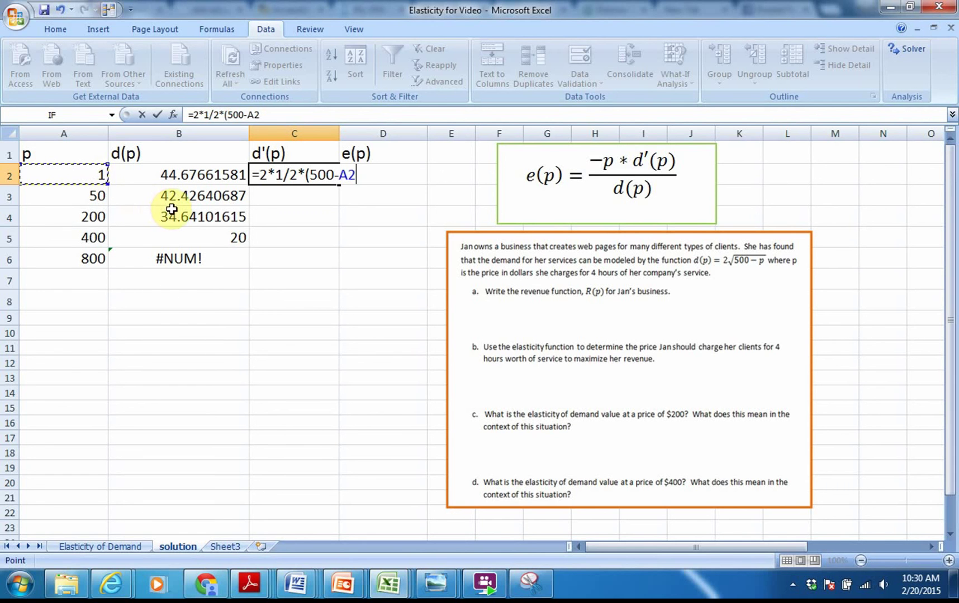
pyautogui.write(')')
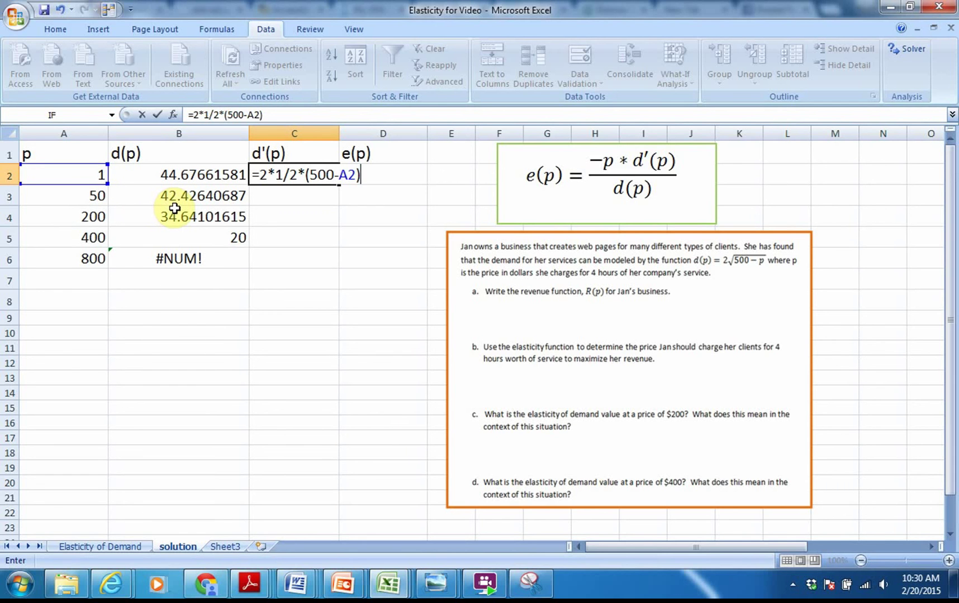
pyautogui.write('^(-1')
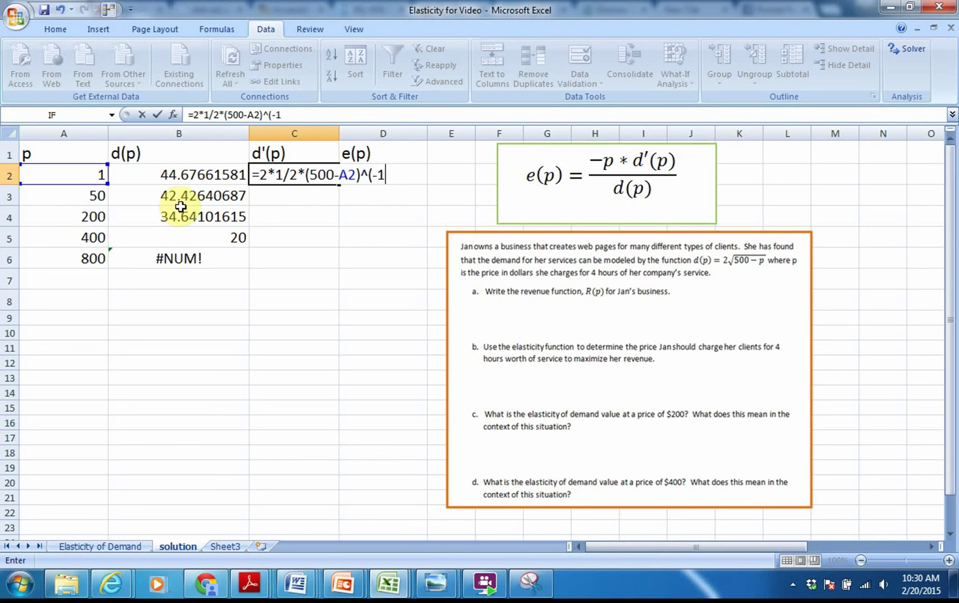
pyautogui.write('/2)')
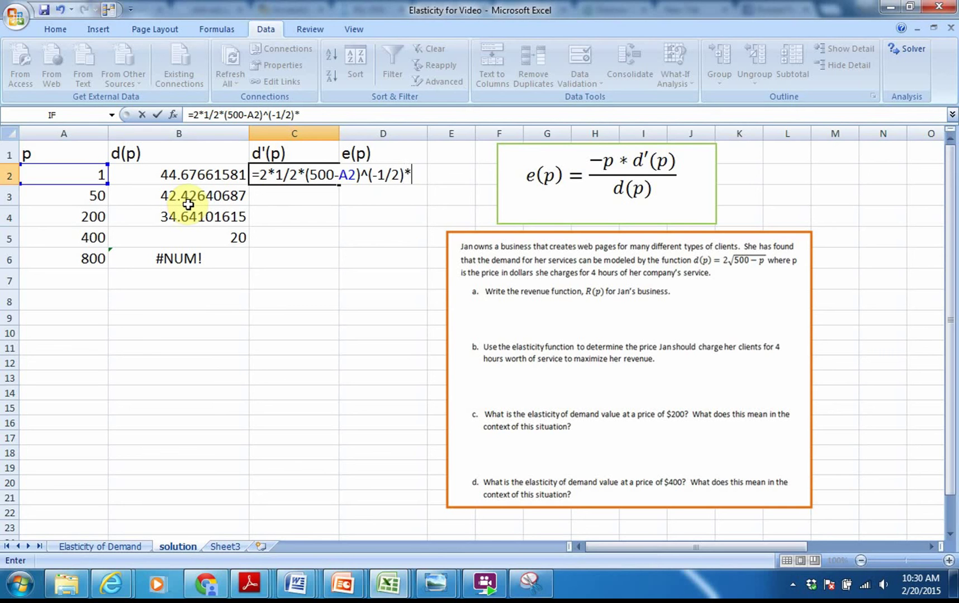
pyautogui.write('*(')
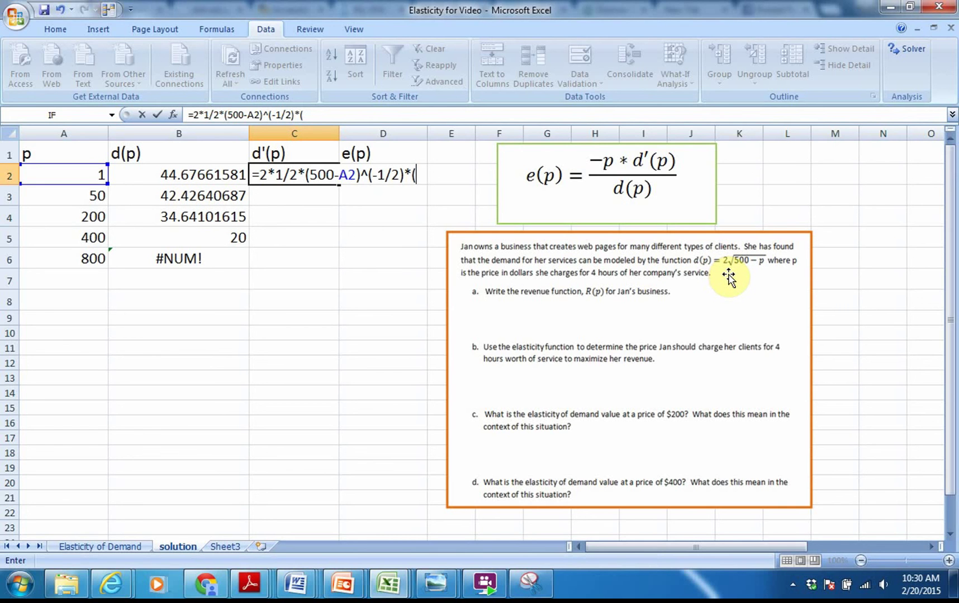
pyautogui.write('-1')
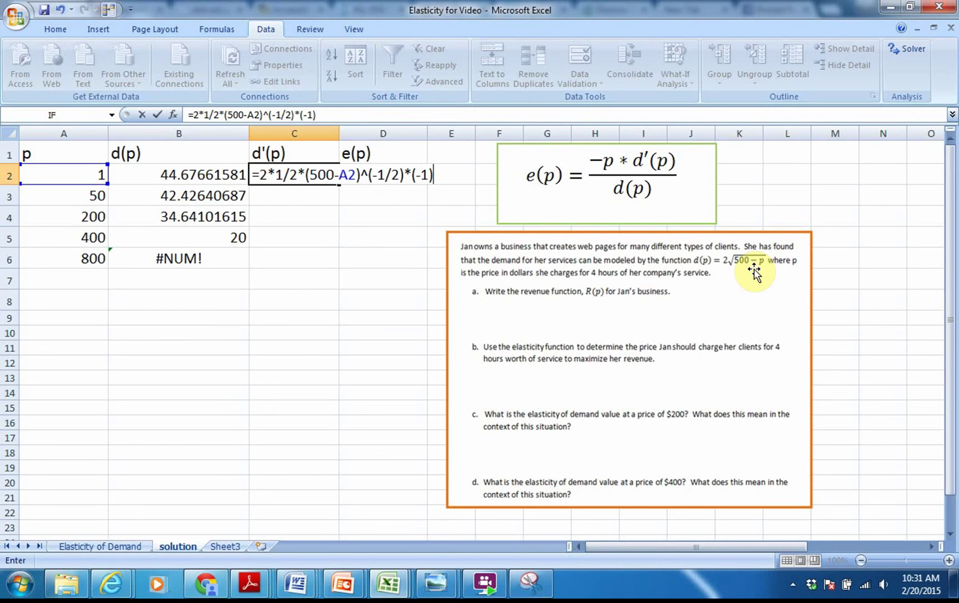
pyautogui.press('Return')
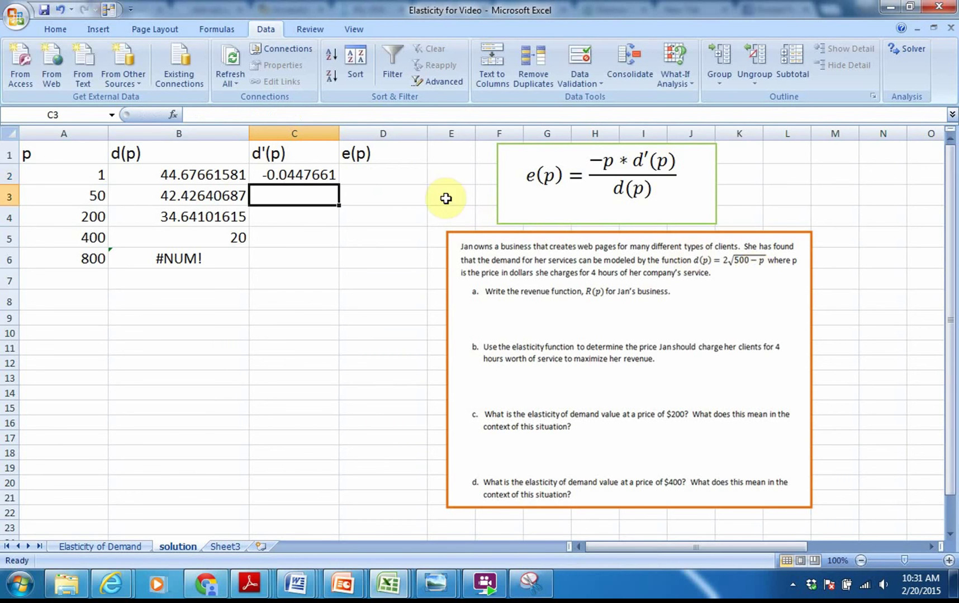
pyautogui.click(293, 175)
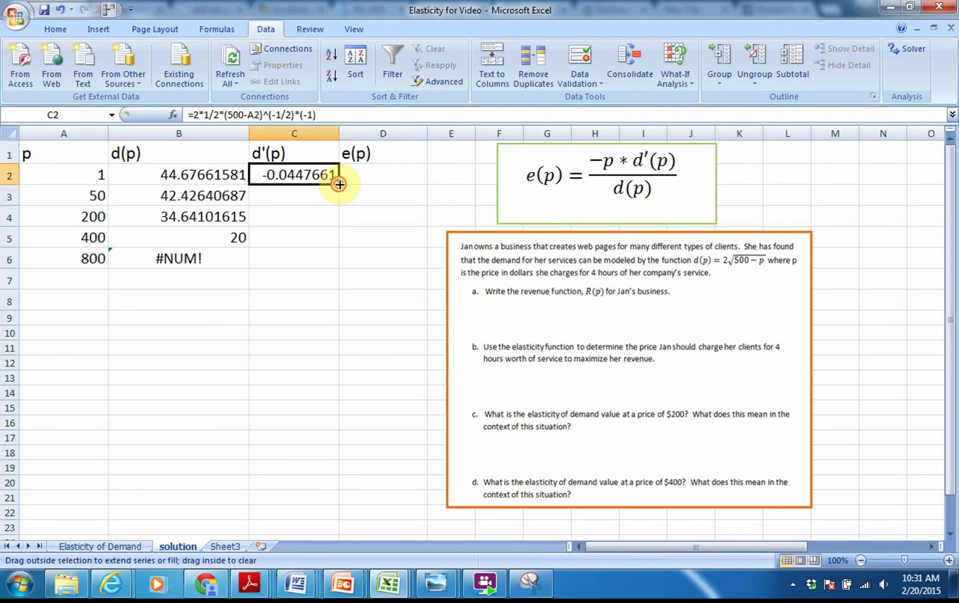
pyautogui.doubleClick(339, 184)
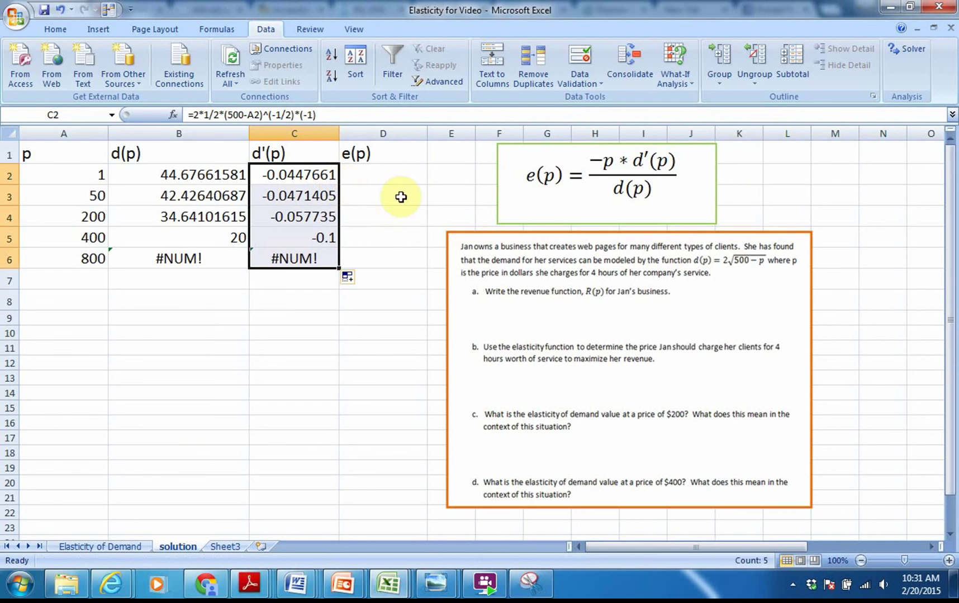
# Step: Enter the elasticity formula =-1*A2*C2/B2 in cell D2
pyautogui.click(382, 174)
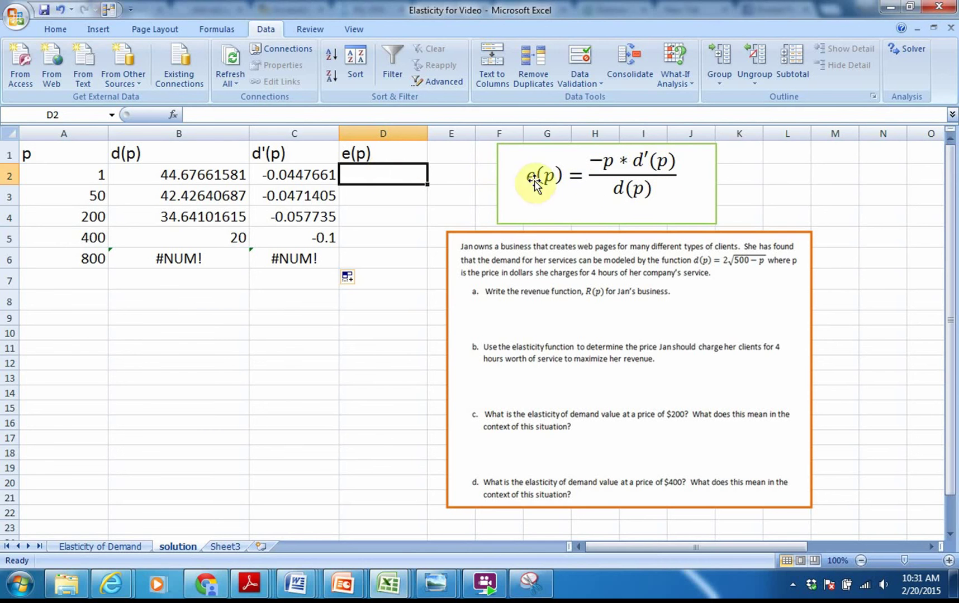
pyautogui.doubleClick(346, 174)
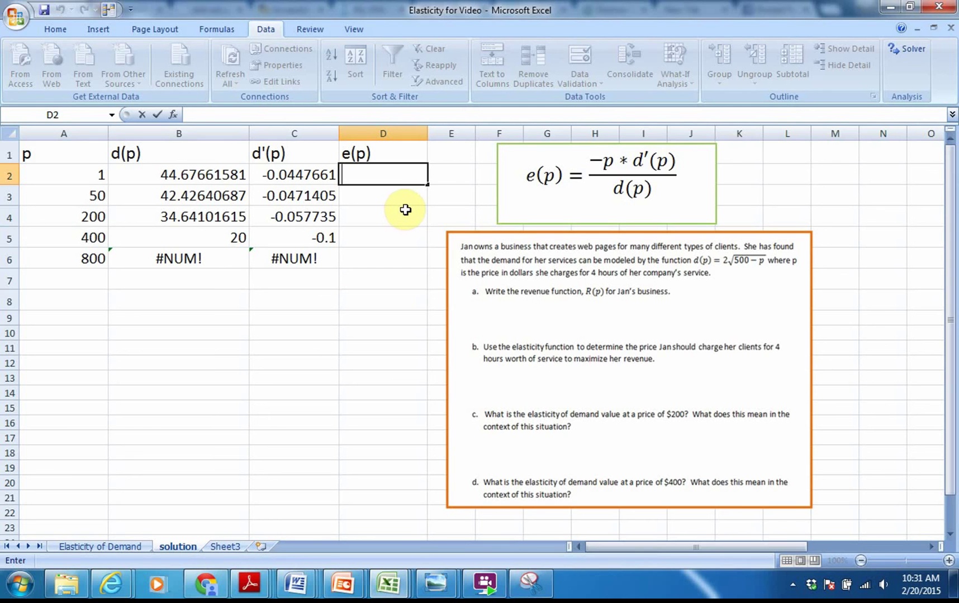
pyautogui.write('=-')
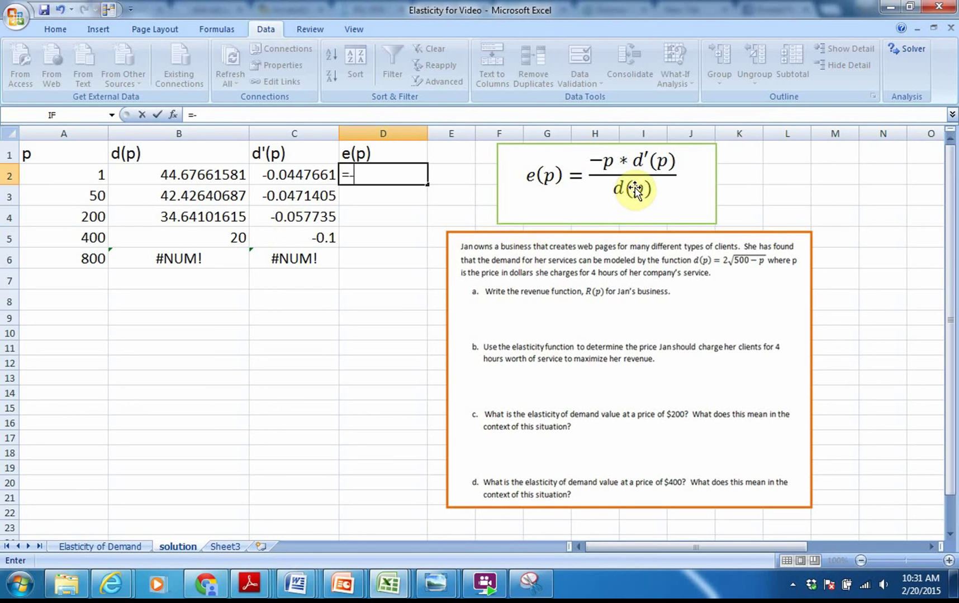
pyautogui.write('1*')
pyautogui.click(83, 175)
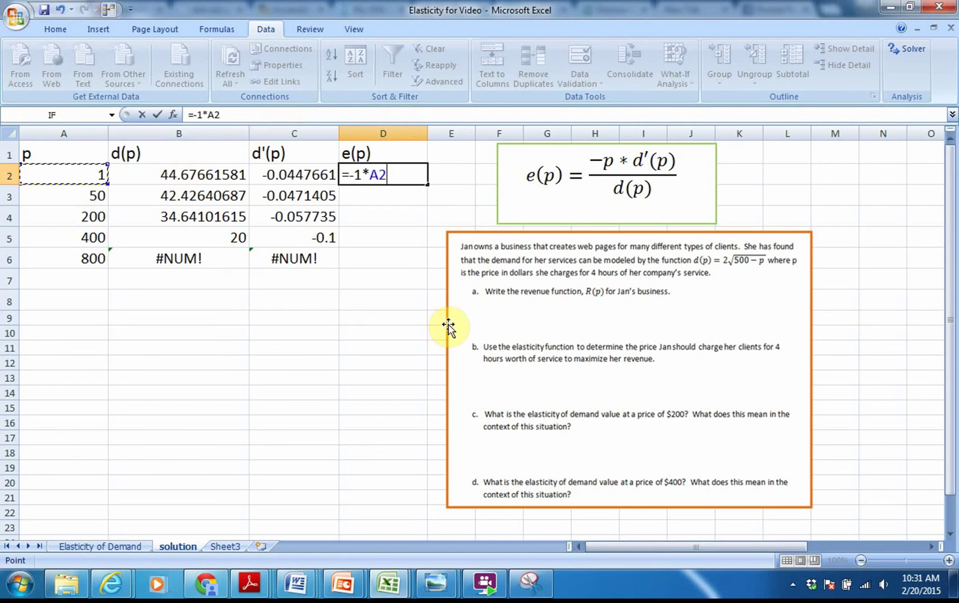
pyautogui.write('*')
pyautogui.click(304, 180)
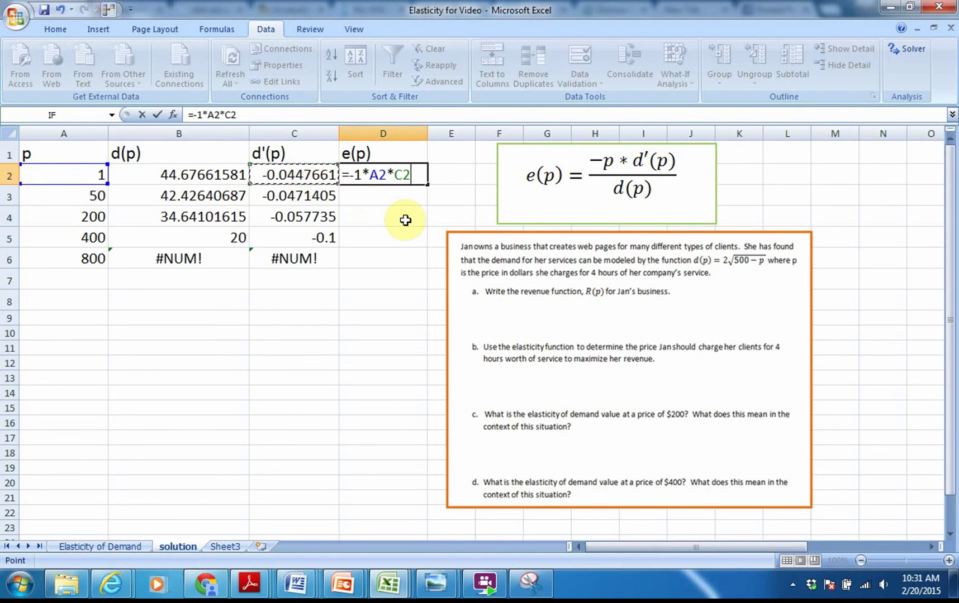
pyautogui.write('/')
pyautogui.click(213, 175)
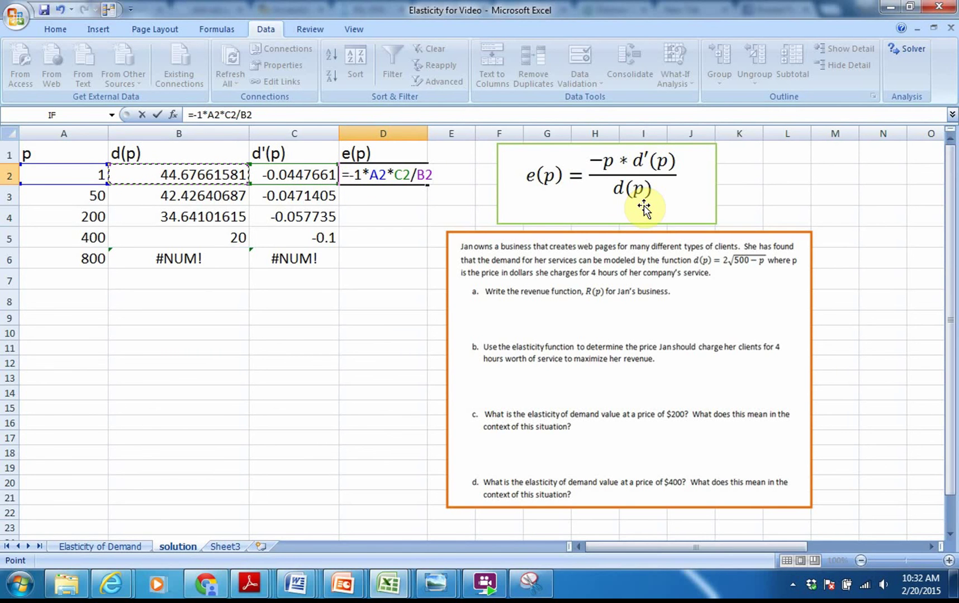
pyautogui.press('Return')
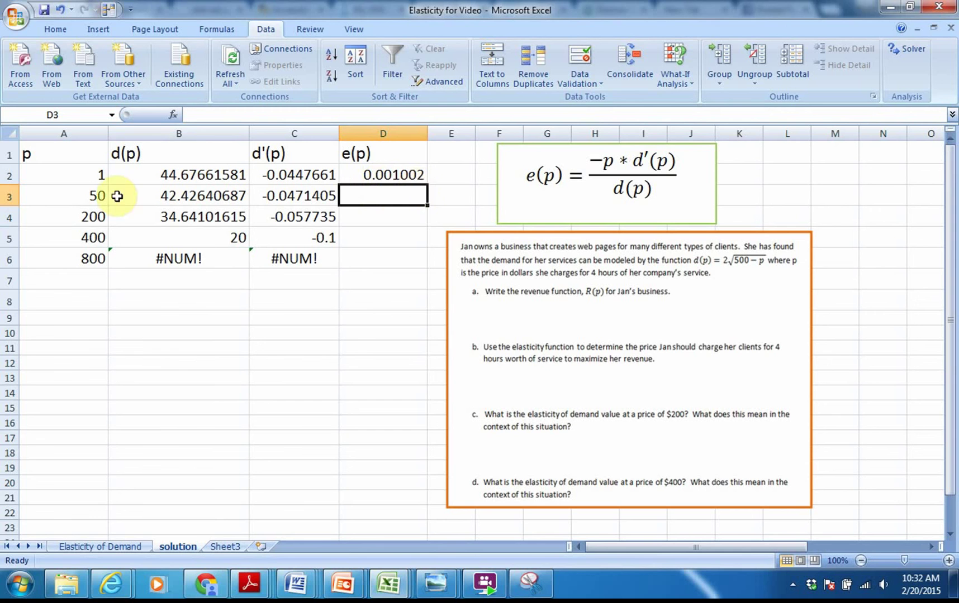
# Step: Fill the elasticity formula from D2 down to D6
pyautogui.click(394, 176)
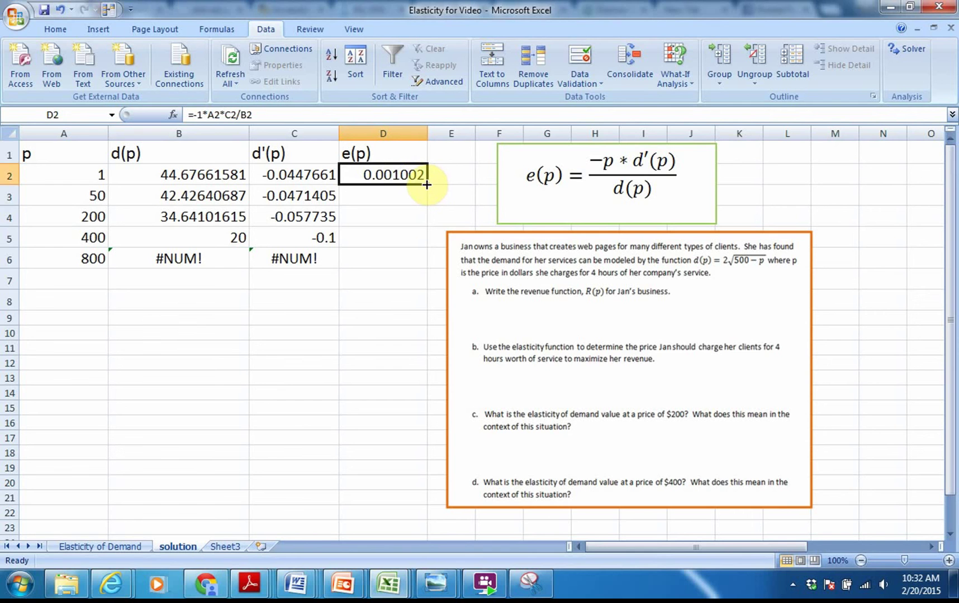
pyautogui.doubleClick(427, 185)
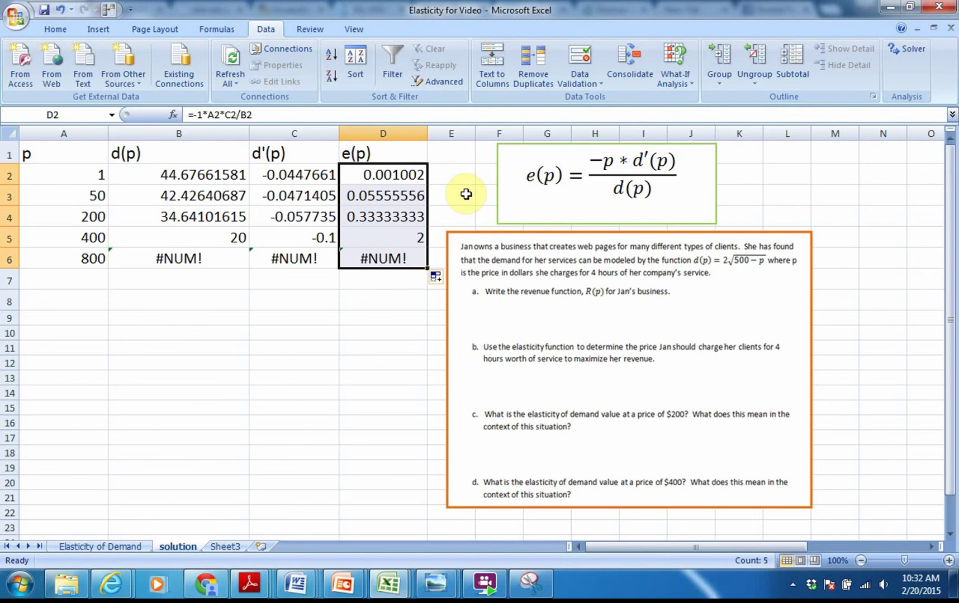
pyautogui.click(405, 284)
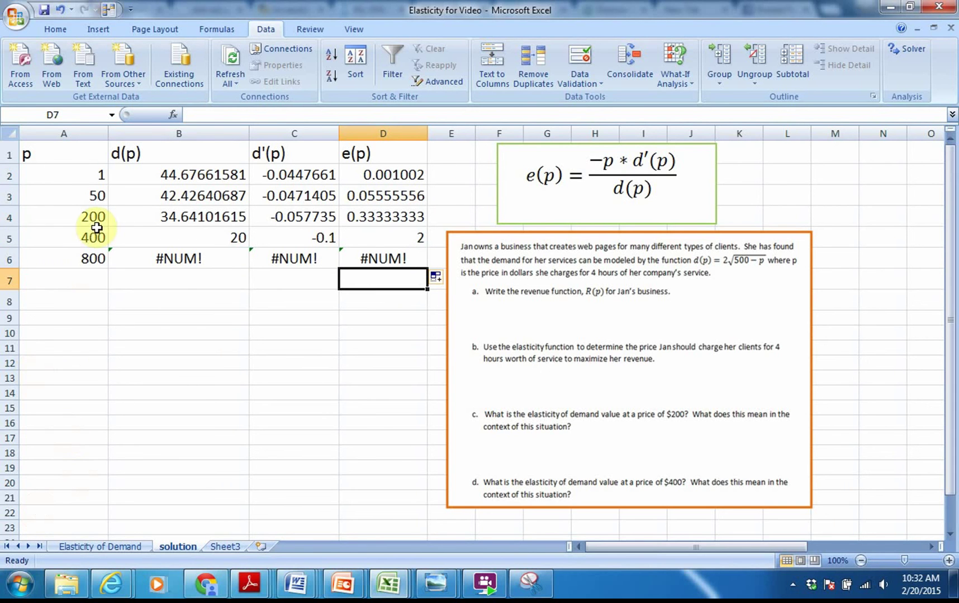
# Step: Change the price in cell A6 to 500
pyautogui.click(69, 259)
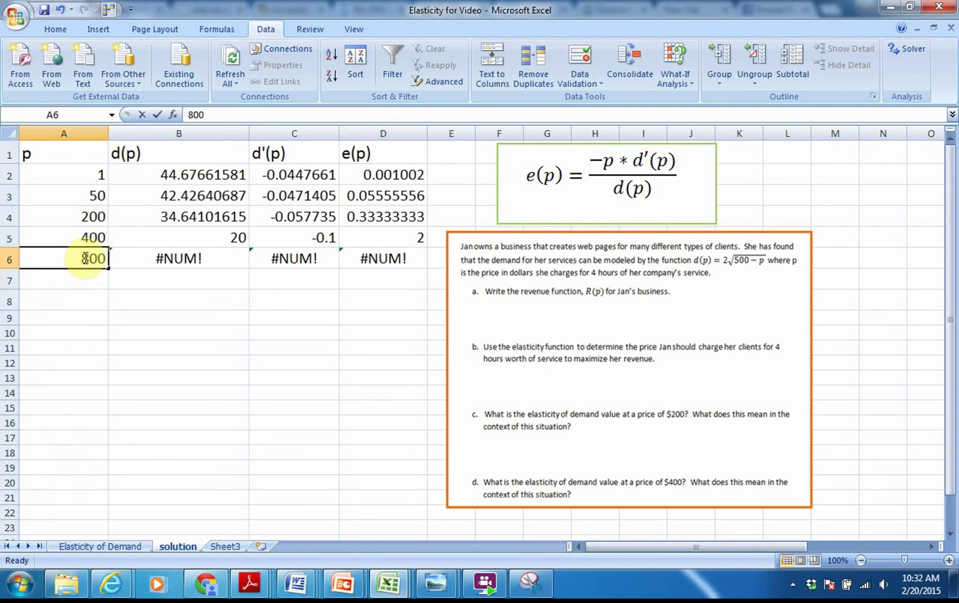
pyautogui.doubleClick(94, 258)
pyautogui.moveTo(84, 258); pyautogui.dragTo(156, 432)
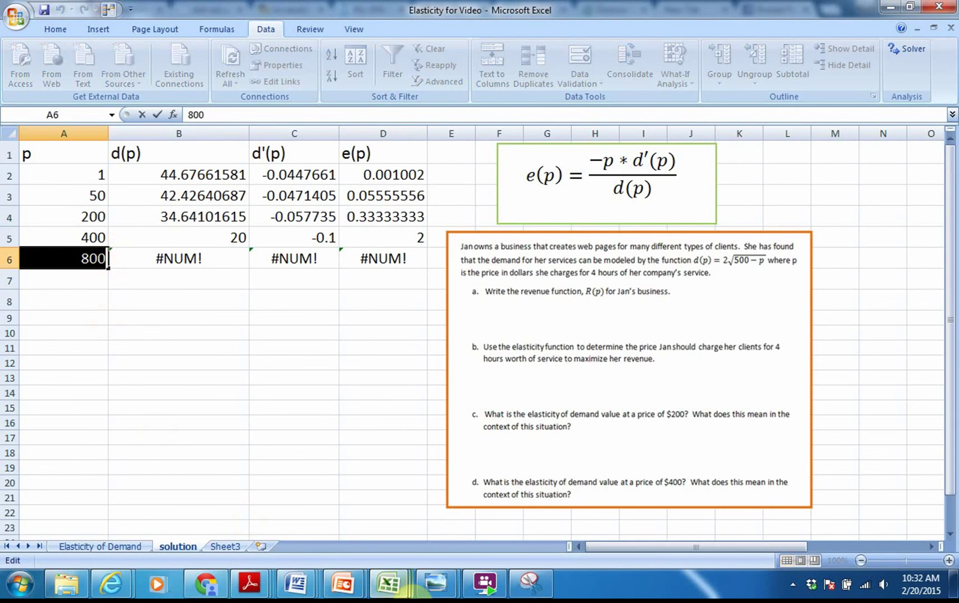
pyautogui.moveTo(403, 589)
pyautogui.write('500')
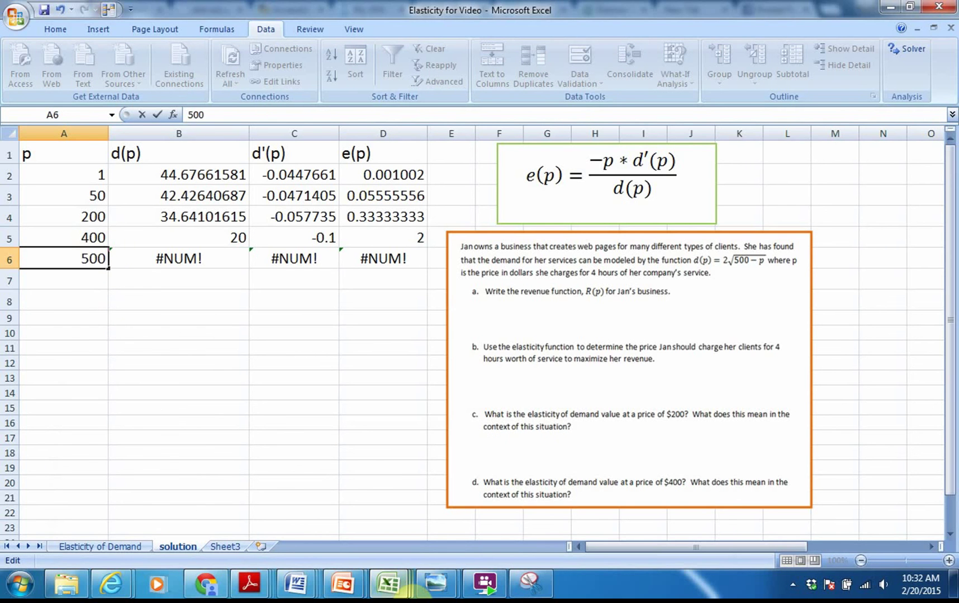
pyautogui.press('Return')
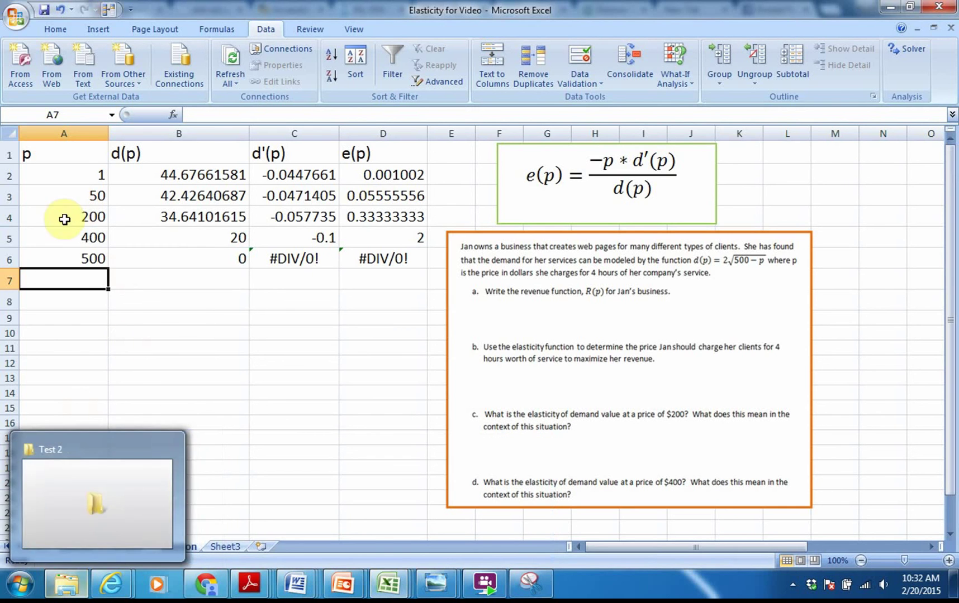
# Step: Replace the price in cell A6 with 300
pyautogui.click(79, 257)
pyautogui.doubleClick(74, 257)
pyautogui.moveTo(74, 257); pyautogui.dragTo(102, 258)
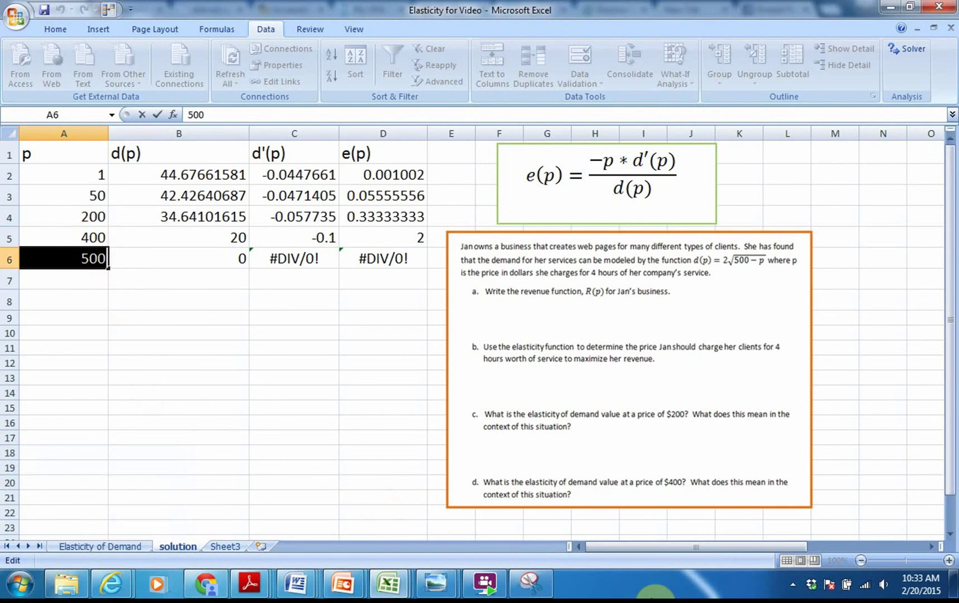
pyautogui.write('300')
pyautogui.press('Return')
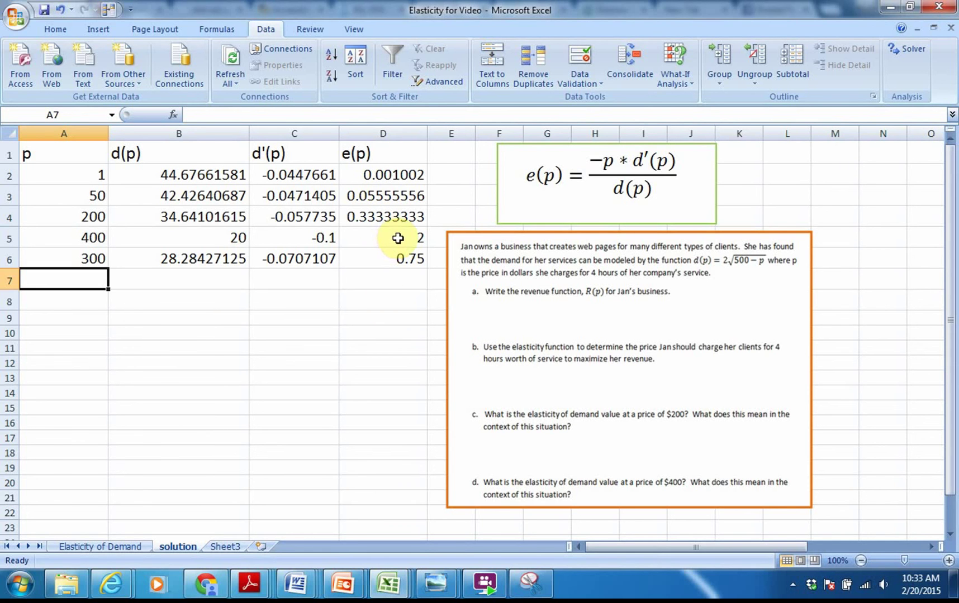
# Step: Run Goal Seek to set the elasticity in D5 to 1 by changing the price in A5, and keep the solution
pyautogui.click(395, 238)
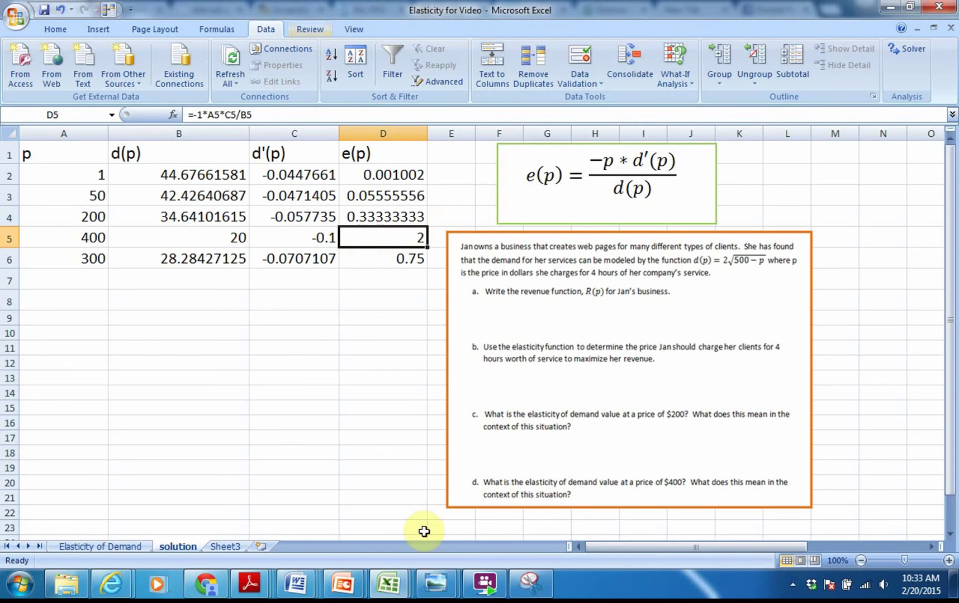
pyautogui.click(679, 72)
pyautogui.click(698, 116)
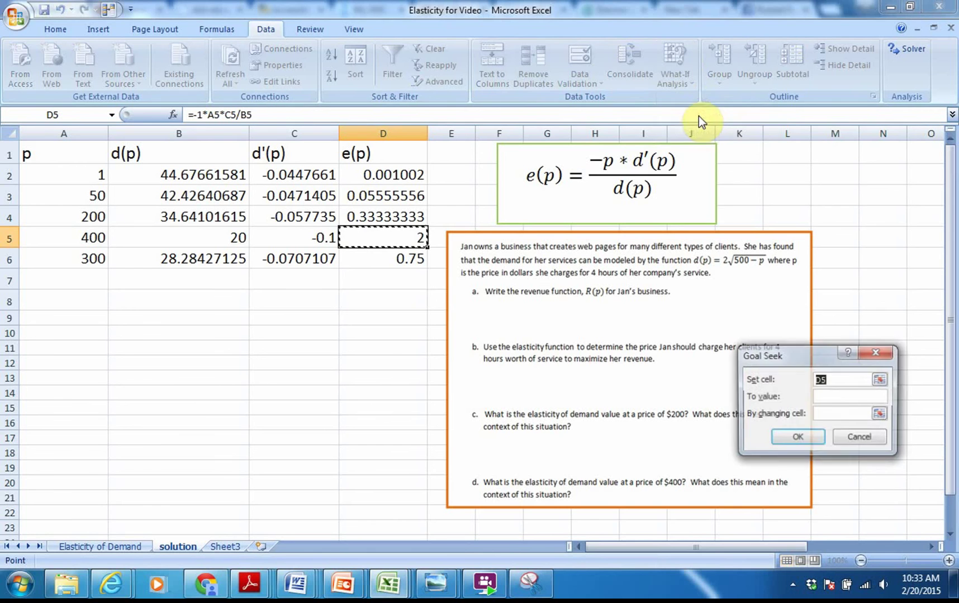
pyautogui.click(823, 396)
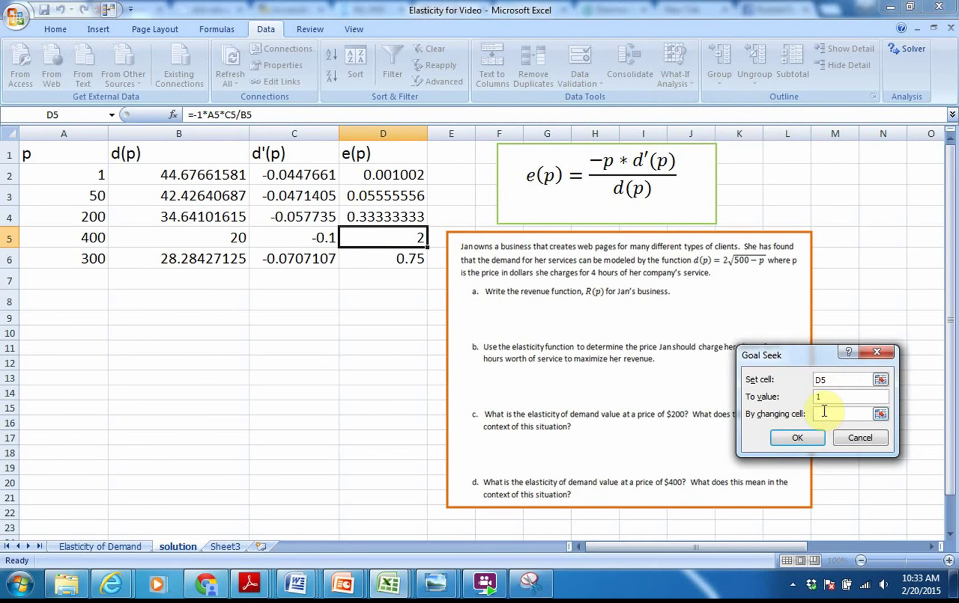
pyautogui.click(824, 416)
pyautogui.click(85, 238)
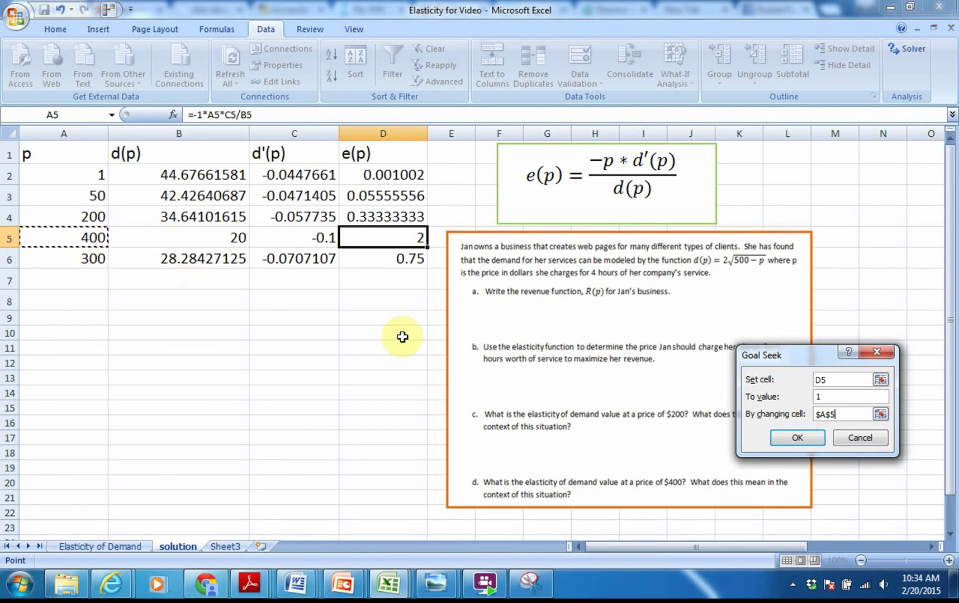
pyautogui.click(798, 438)
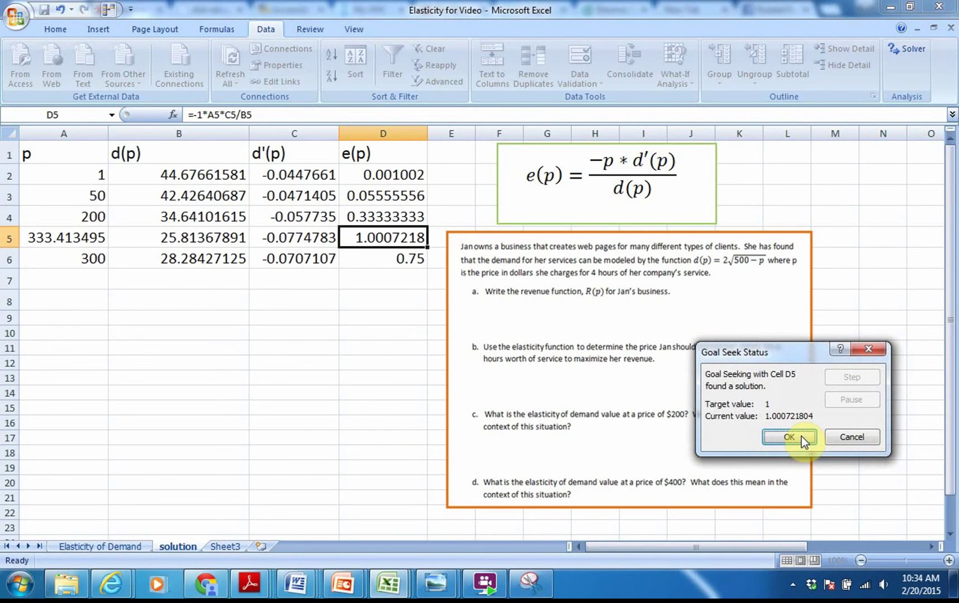
pyautogui.click(801, 437)
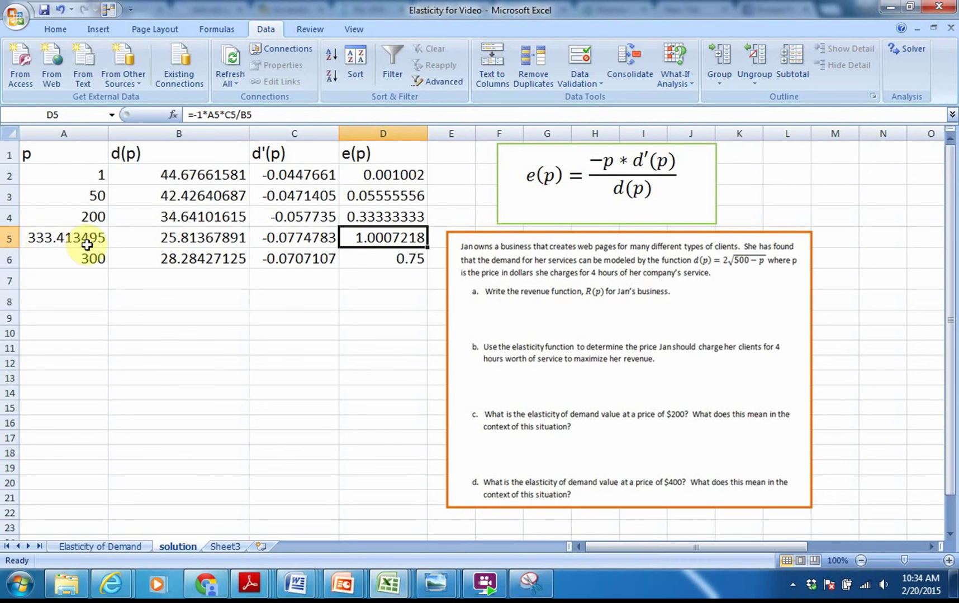
pyautogui.doubleClick(31, 241)
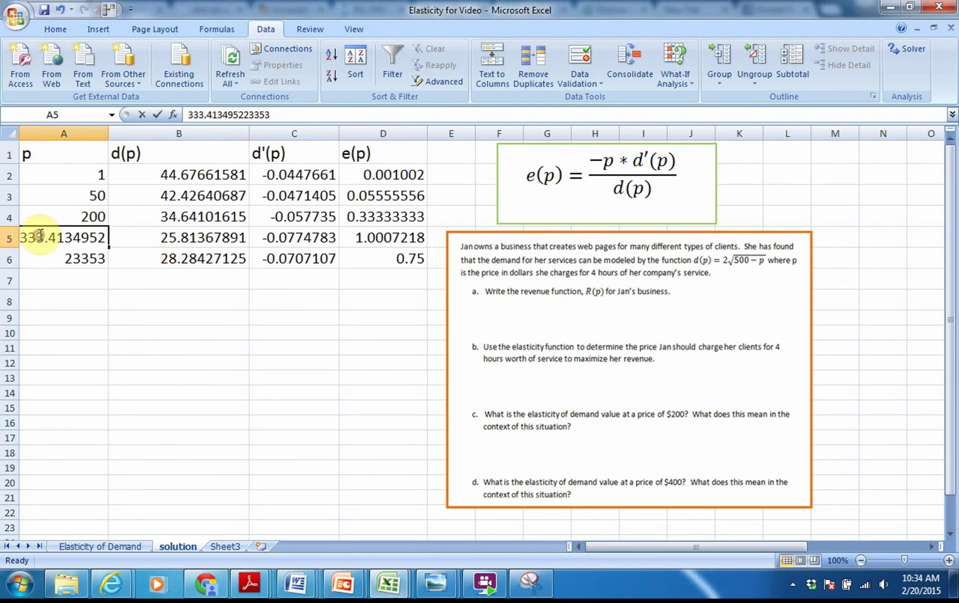
pyautogui.click(8, 238)
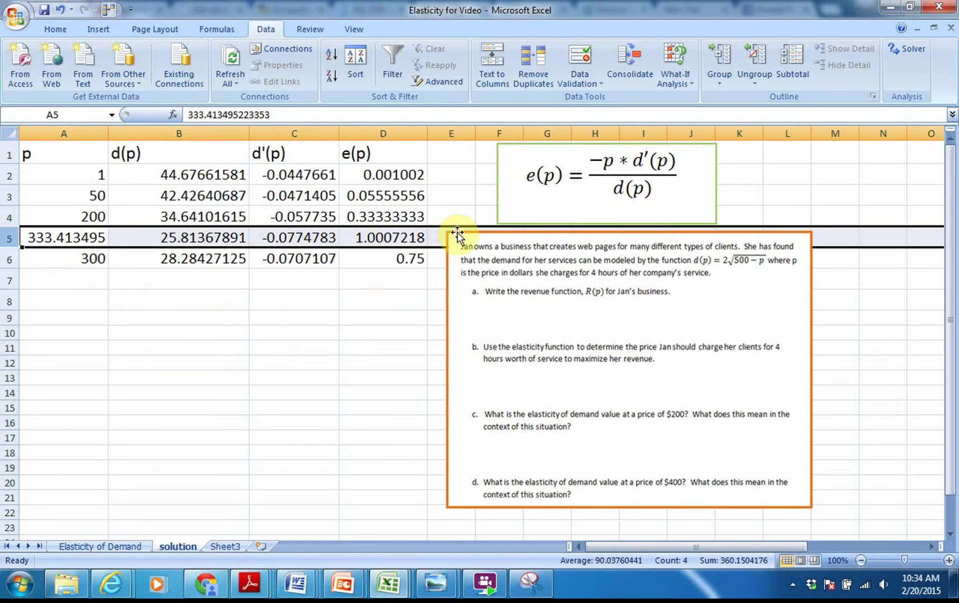
# Step: Shift the problem picture sideways until it clears column E and enter the heading r(P) in cell E1
pyautogui.moveTo(456, 231); pyautogui.dragTo(512, 233)
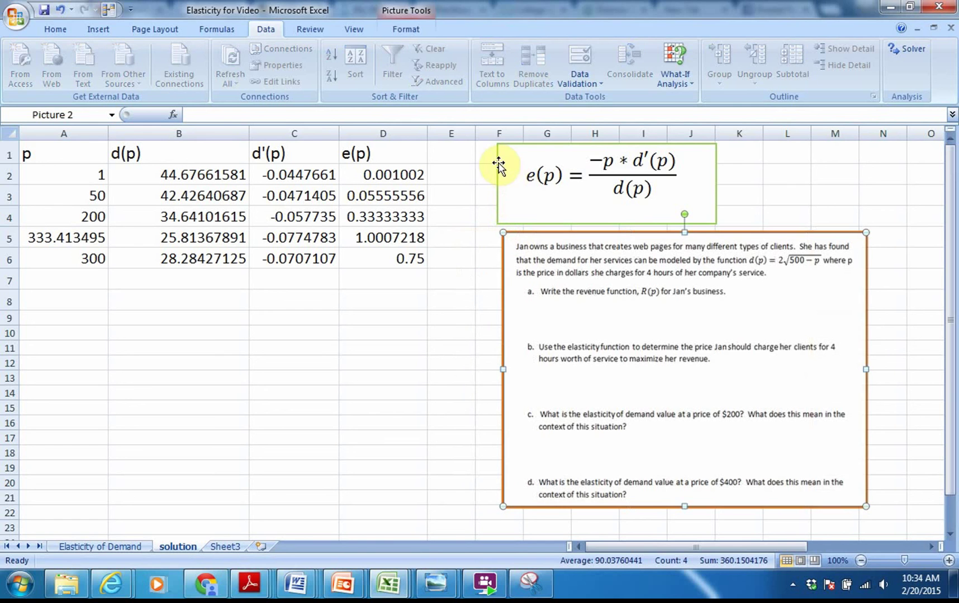
pyautogui.click(445, 151)
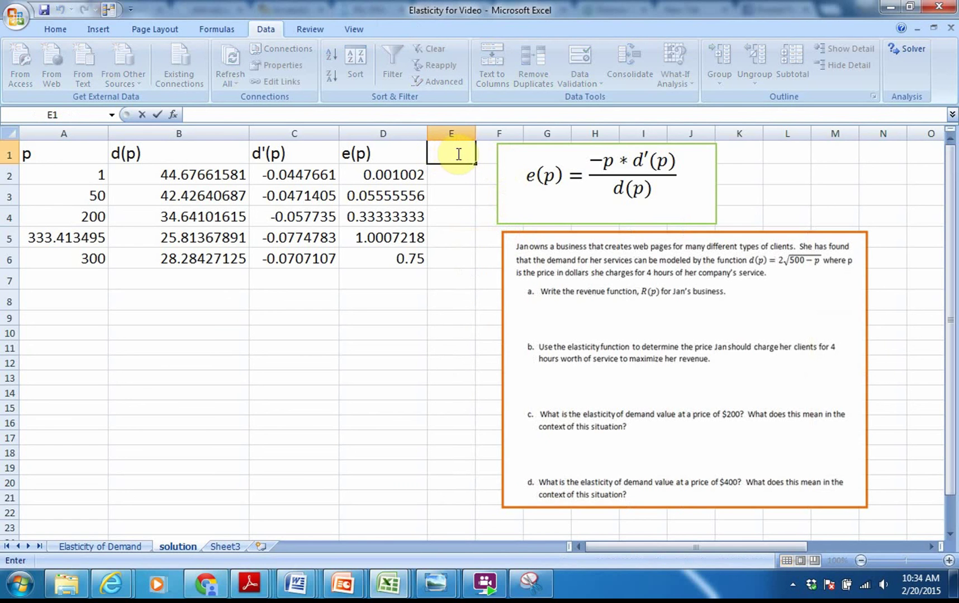
pyautogui.write('r(P')
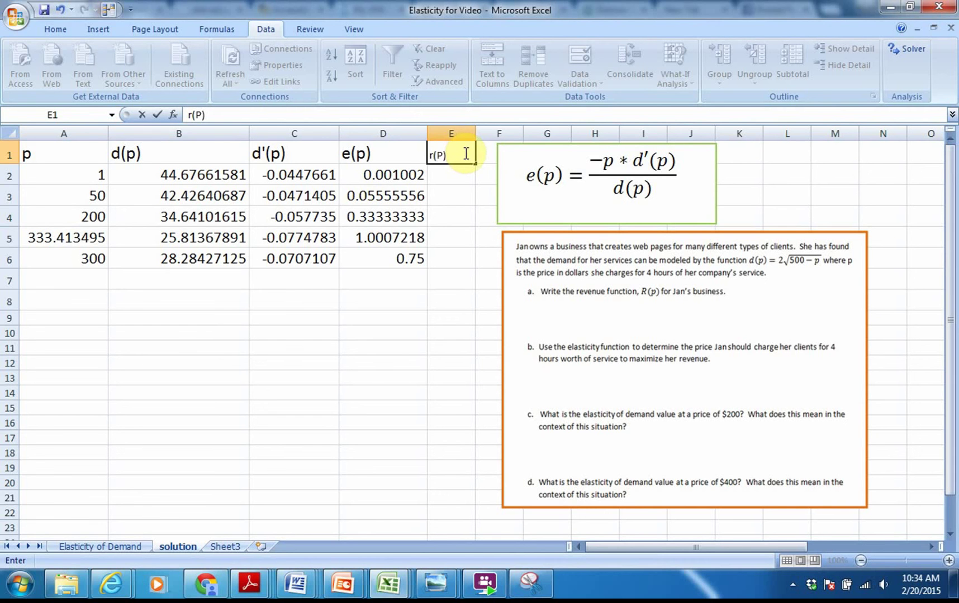
pyautogui.write(')')
# Step: Enter the revenue formula =A2*B2 in cell E2
pyautogui.click(442, 176)
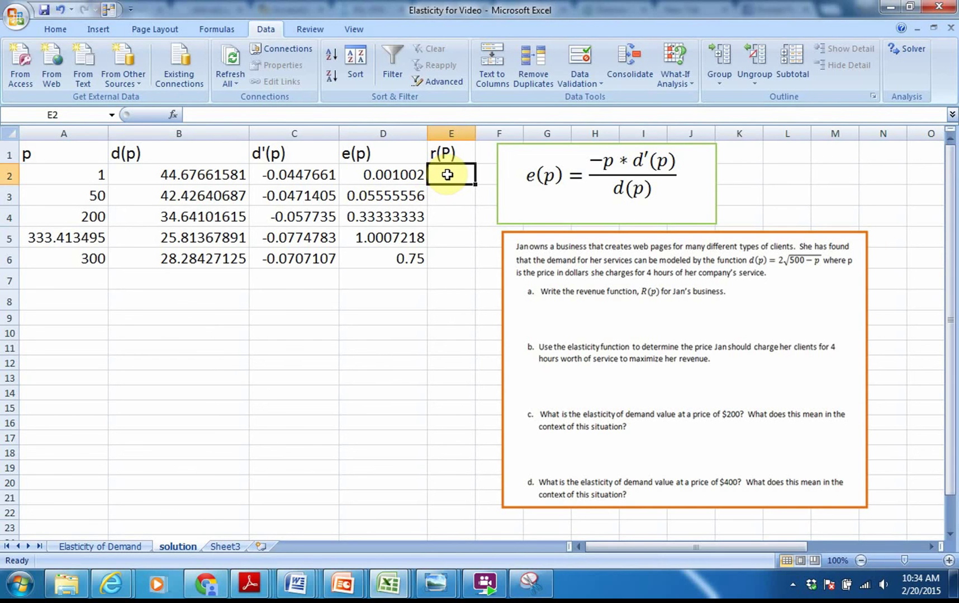
pyautogui.write('=')
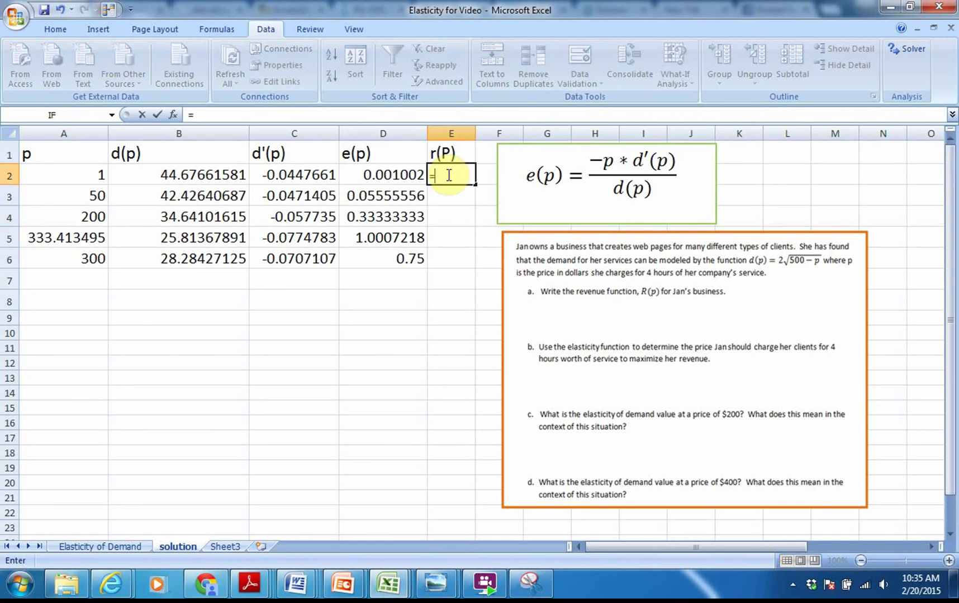
pyautogui.click(74, 174)
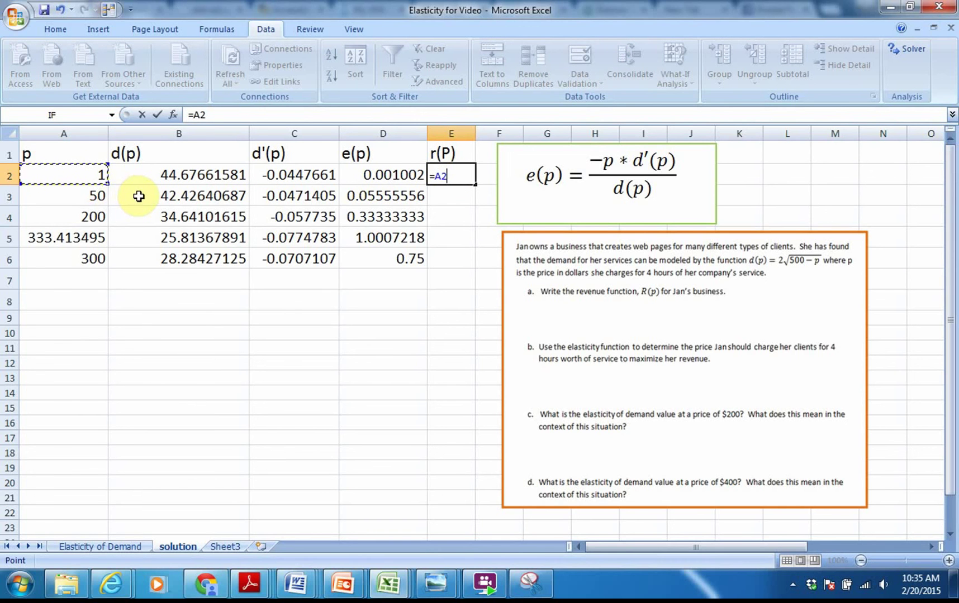
pyautogui.write('*')
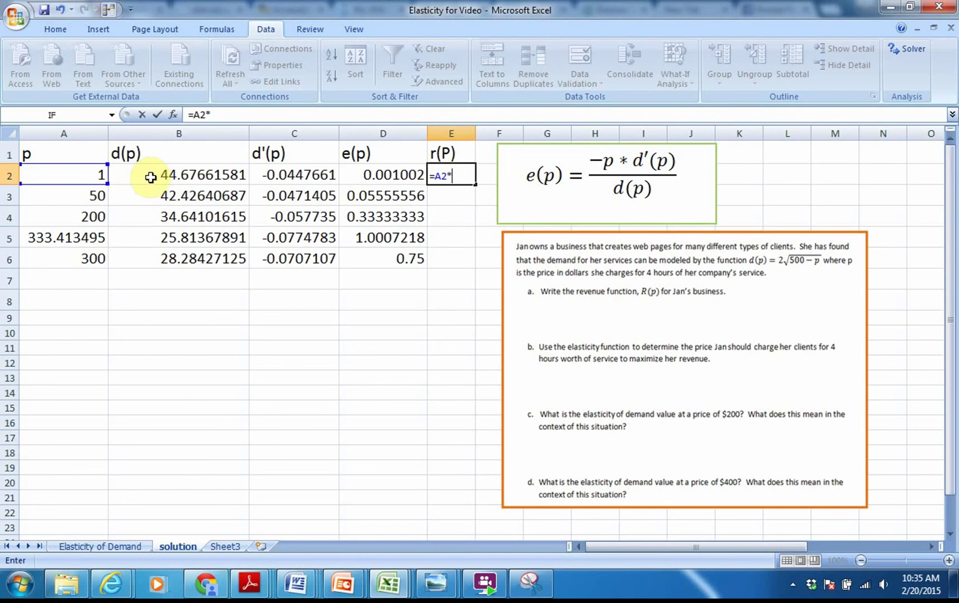
pyautogui.click(150, 177)
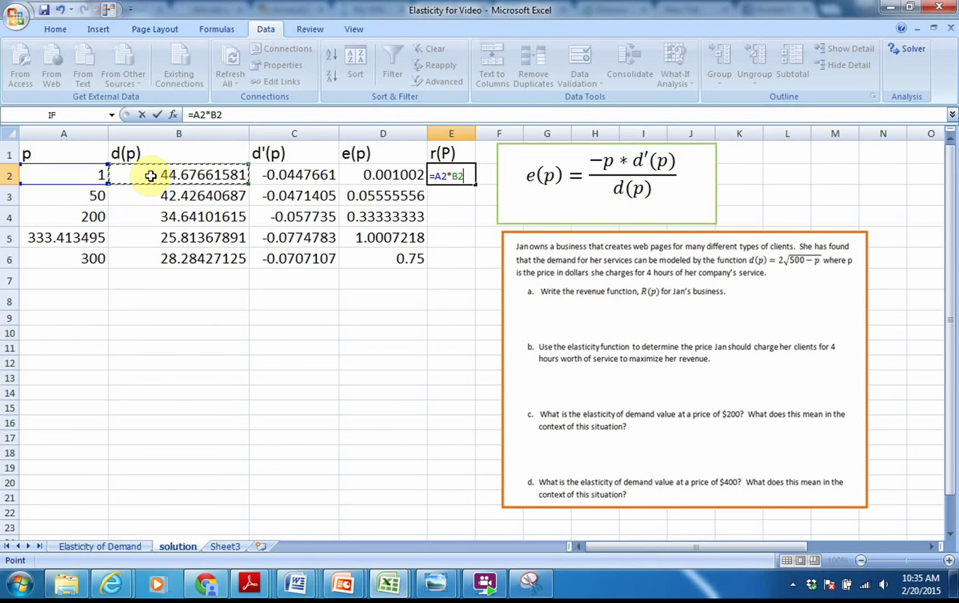
pyautogui.press('Return')
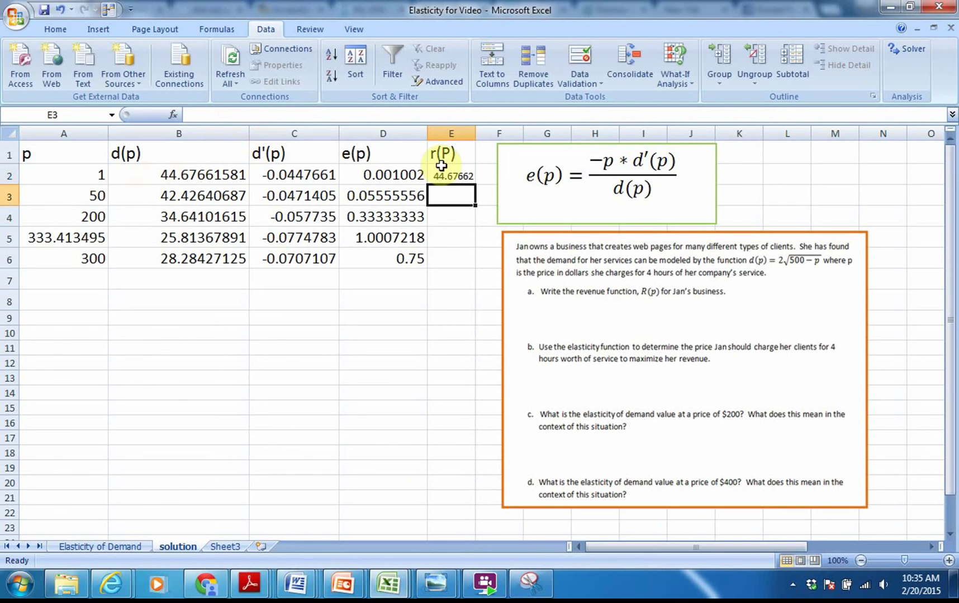
# Step: Widen column E to a bit more than twice its width and fill the revenue formula from E2 down to E6
pyautogui.moveTo(475, 133); pyautogui.dragTo(541, 134)
pyautogui.click(516, 175)
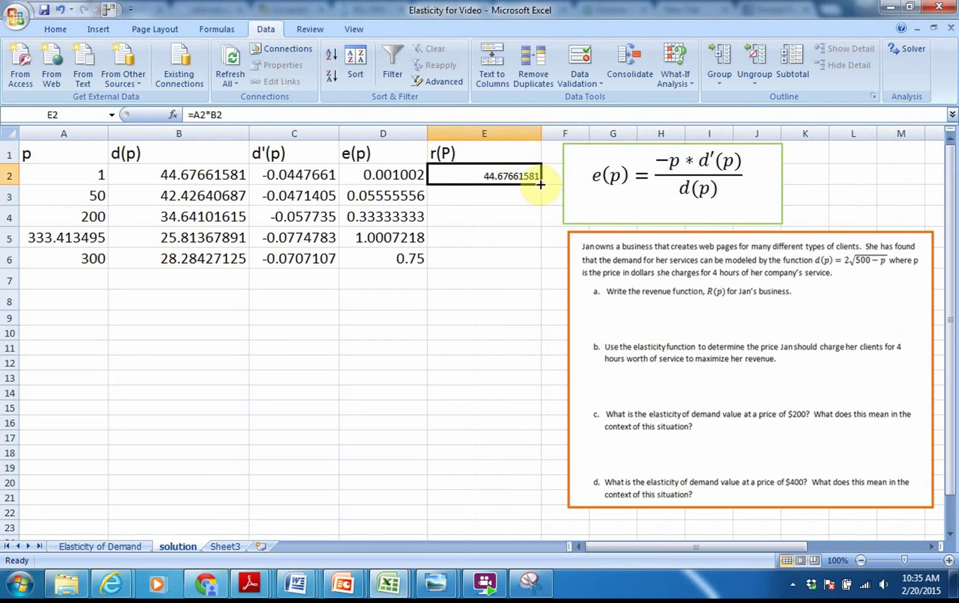
pyautogui.doubleClick(541, 185)
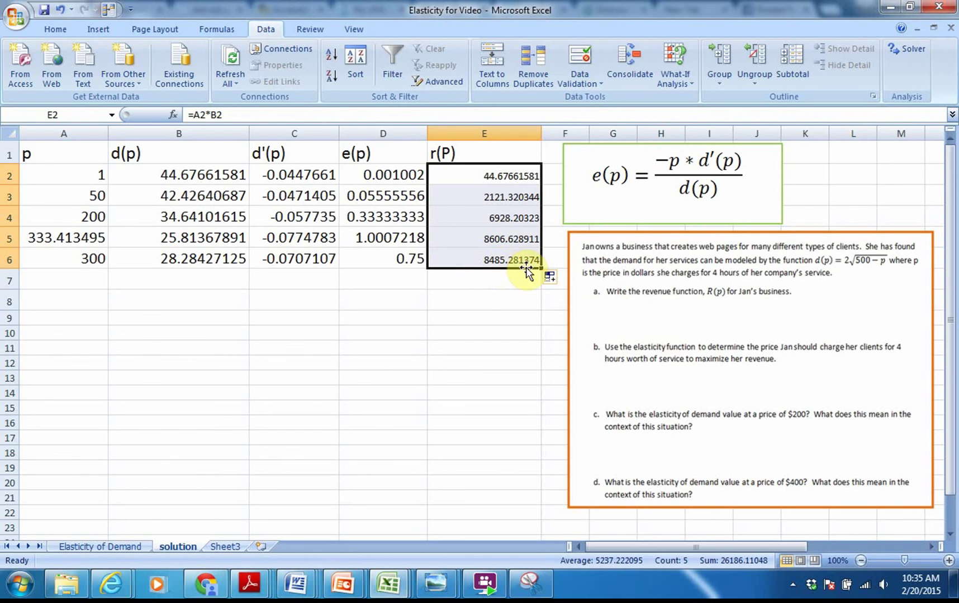
# Step: Insert a row above the $300 price row and enter the price 400 in cell A6
pyautogui.click(8, 260)
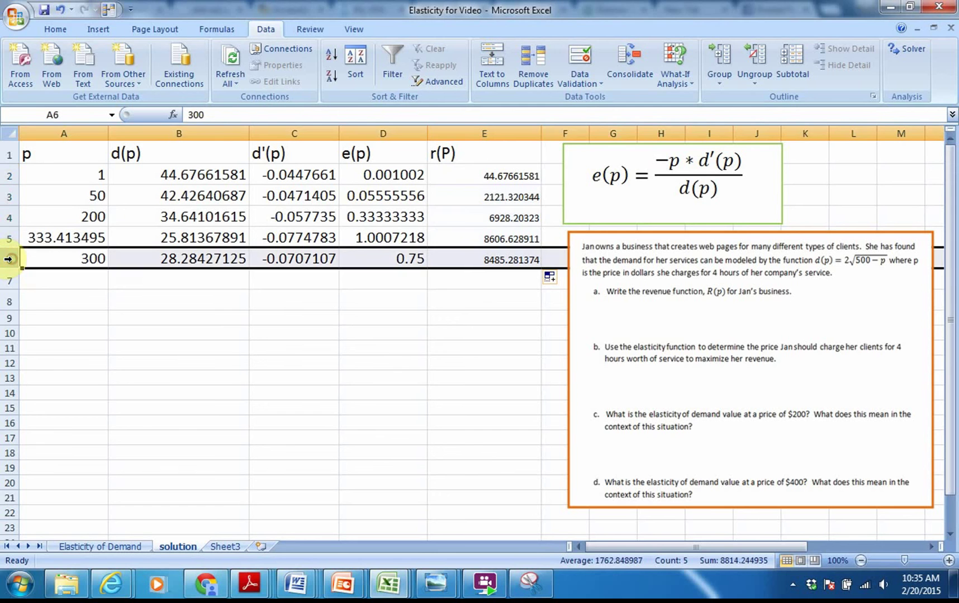
pyautogui.rightClick(8, 260)
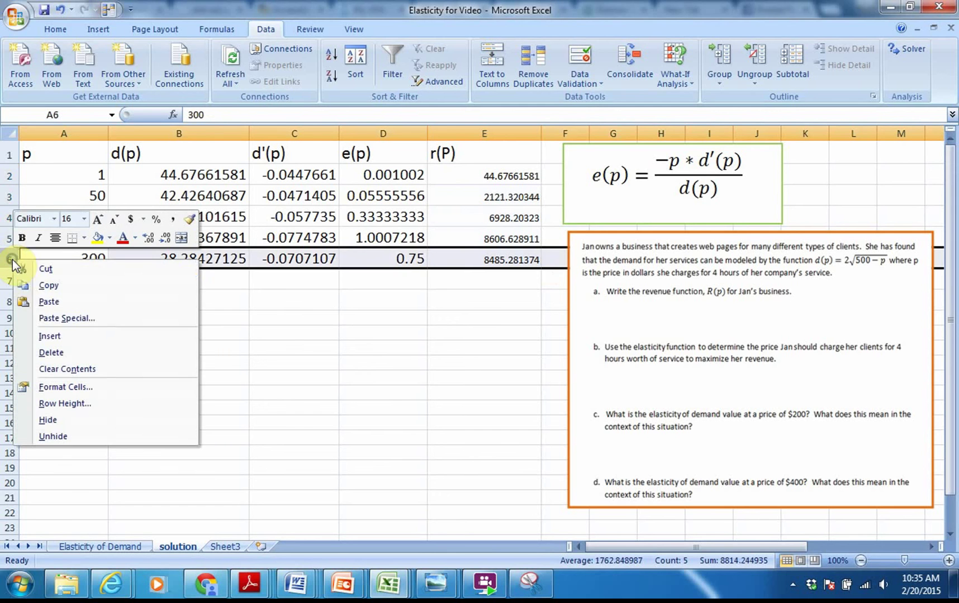
pyautogui.click(45, 336)
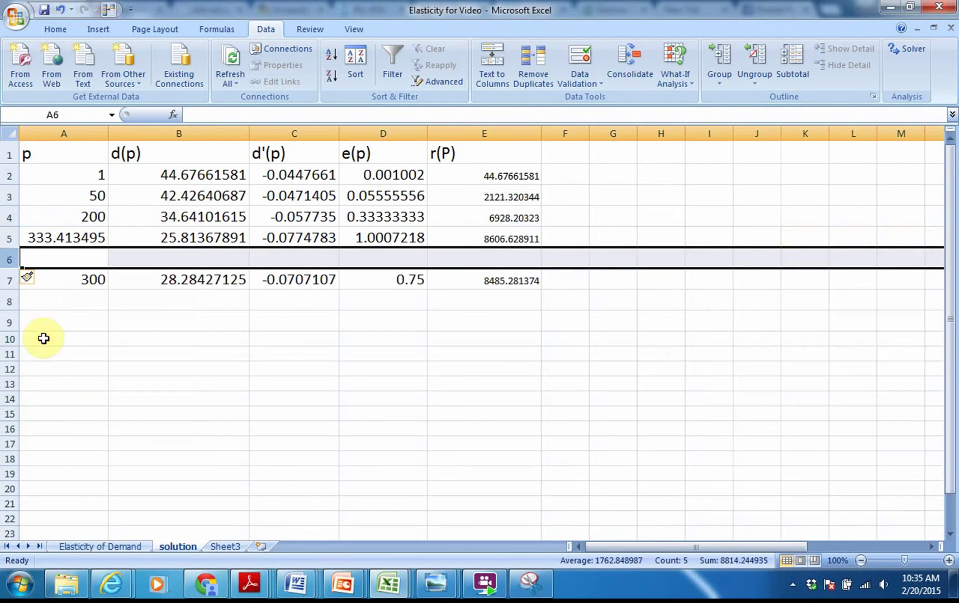
pyautogui.click(64, 257)
pyautogui.write('400')
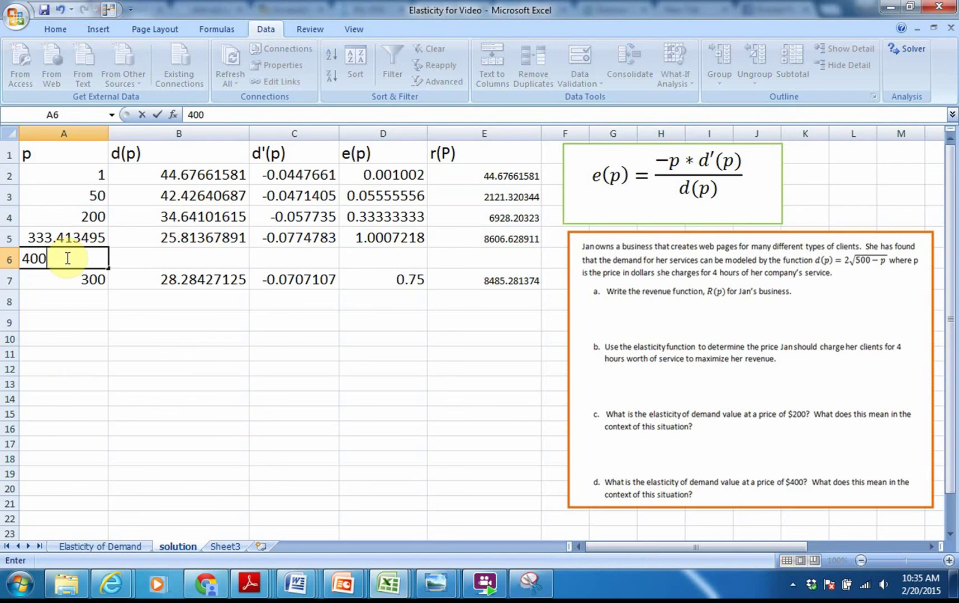
pyautogui.press('Return')
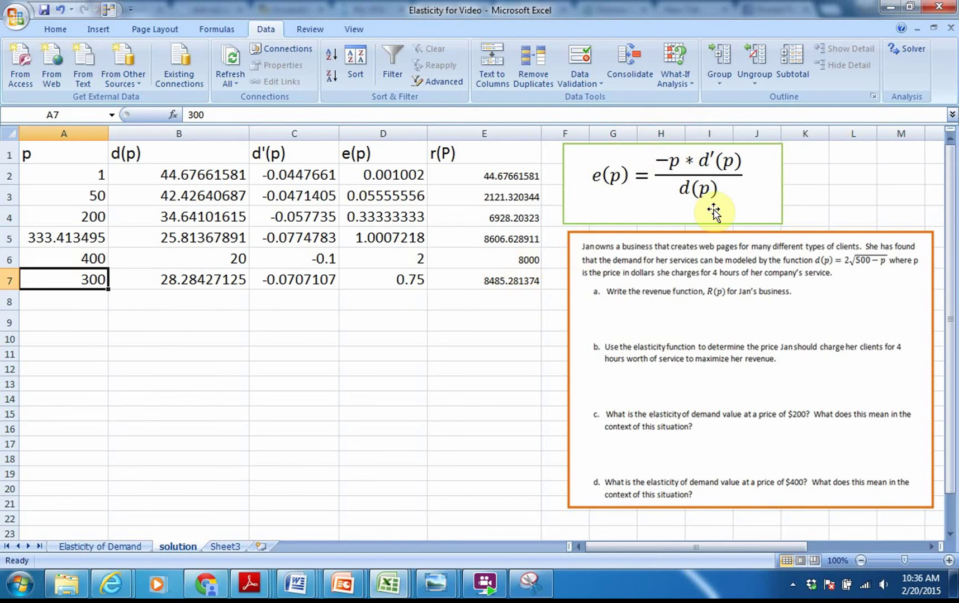
# Step: Move the problem picture beneath the table, spanning columns A to D from row 8 down, so that it covers no data
pyautogui.moveTo(175, 155); pyautogui.dragTo(178, 176)
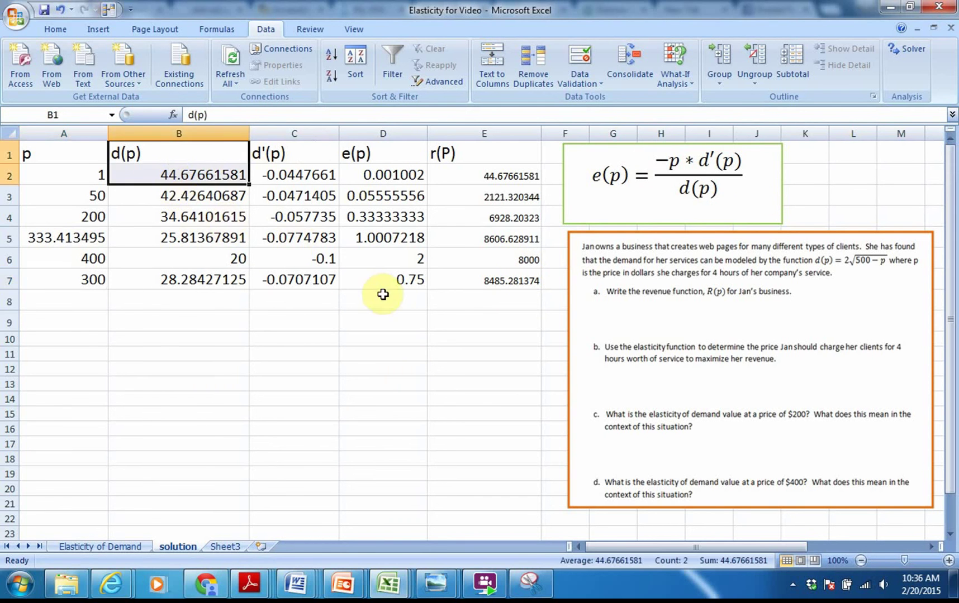
pyautogui.moveTo(577, 237); pyautogui.dragTo(285, 297)
pyautogui.click(570, 294)
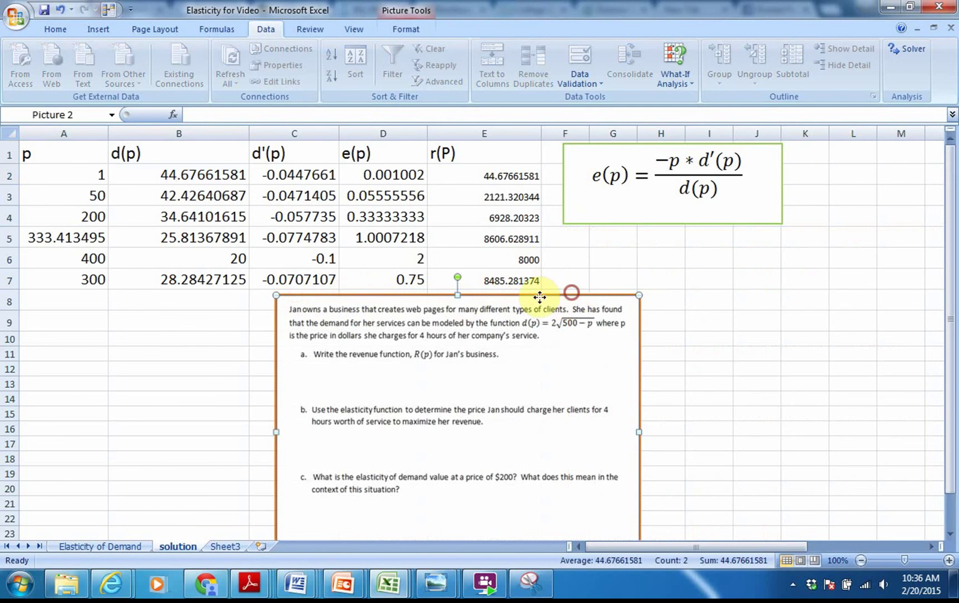
pyautogui.moveTo(540, 297); pyautogui.dragTo(328, 276)
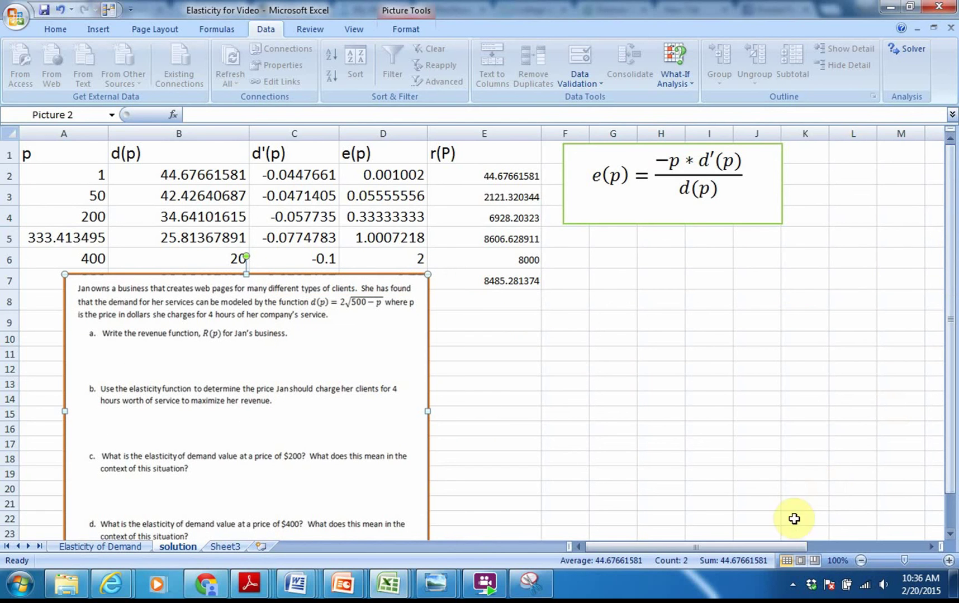
pyautogui.moveTo(782, 546); pyautogui.dragTo(787, 542)
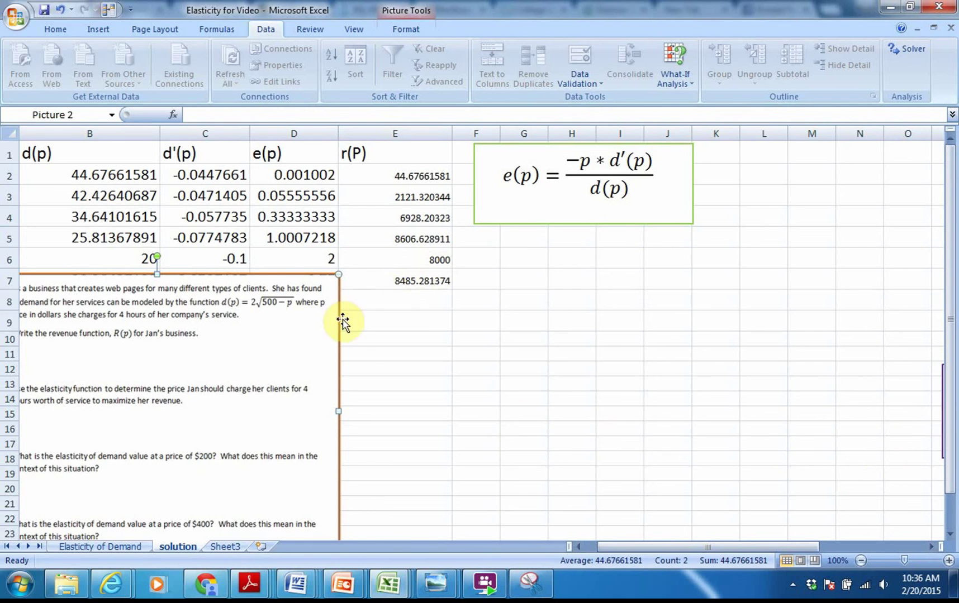
pyautogui.moveTo(335, 327); pyautogui.dragTo(444, 308)
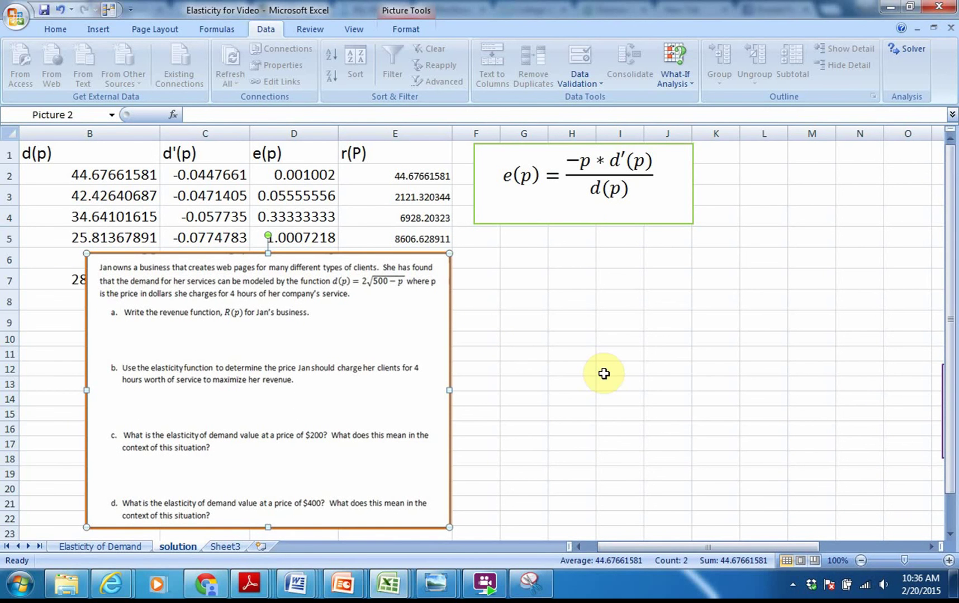
pyautogui.moveTo(424, 252); pyautogui.dragTo(721, 267)
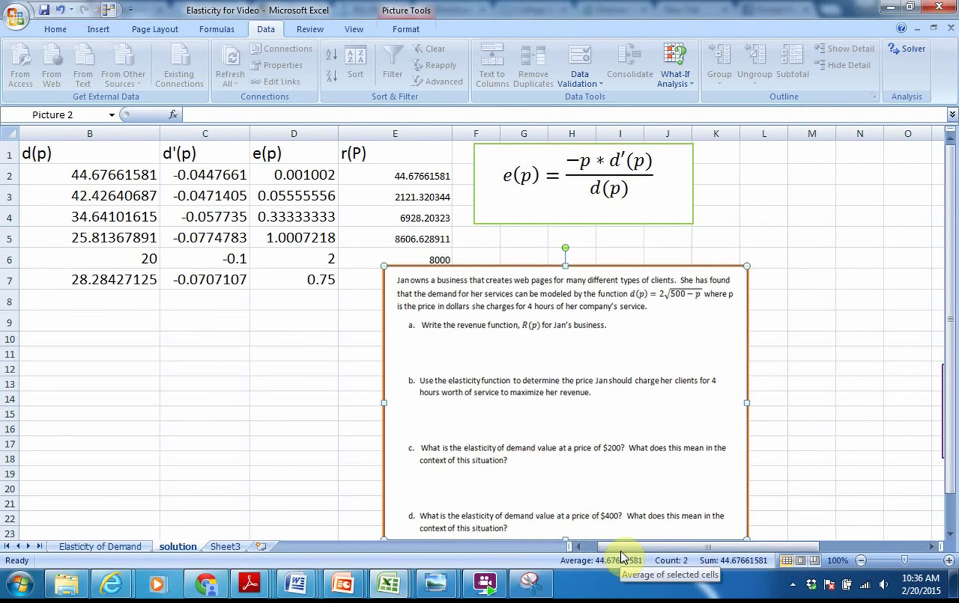
pyautogui.moveTo(619, 546); pyautogui.dragTo(578, 549)
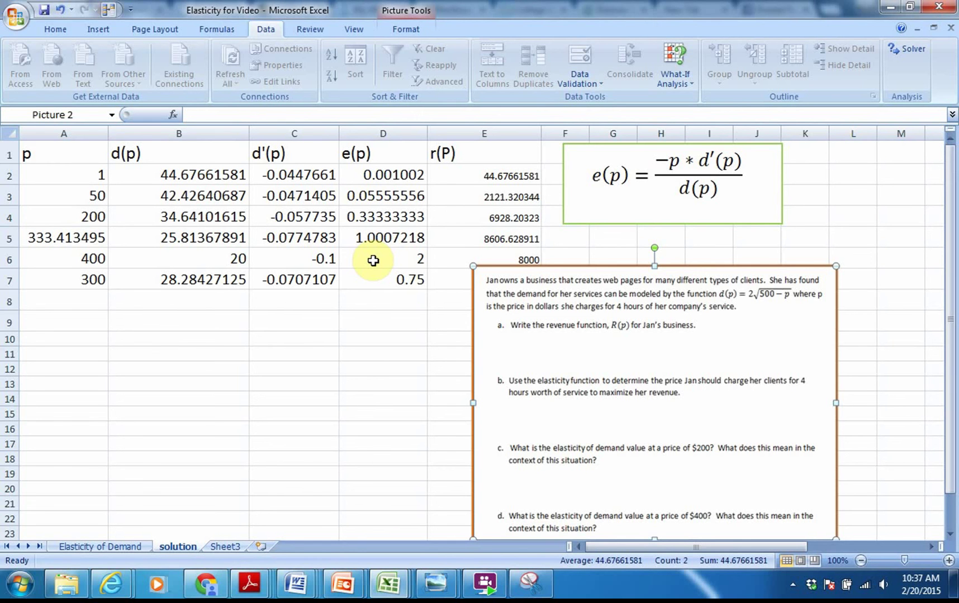
pyautogui.moveTo(555, 266); pyautogui.dragTo(122, 295)
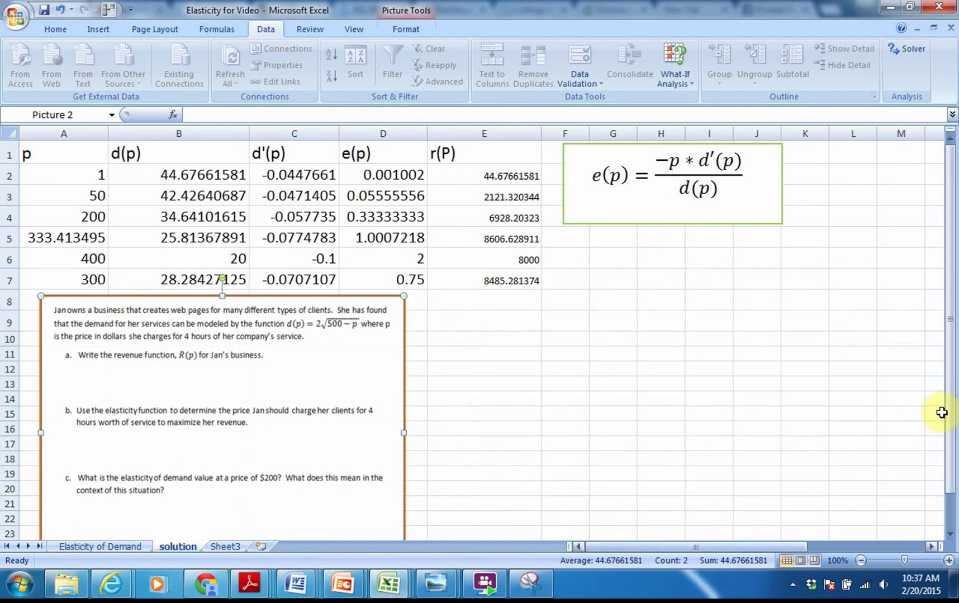
# Step: Move the d'(p) derivative formula picture next to the table, directly beneath the elasticity formula box in rows 5 to 7
pyautogui.moveTo(742, 544); pyautogui.dragTo(753, 545)
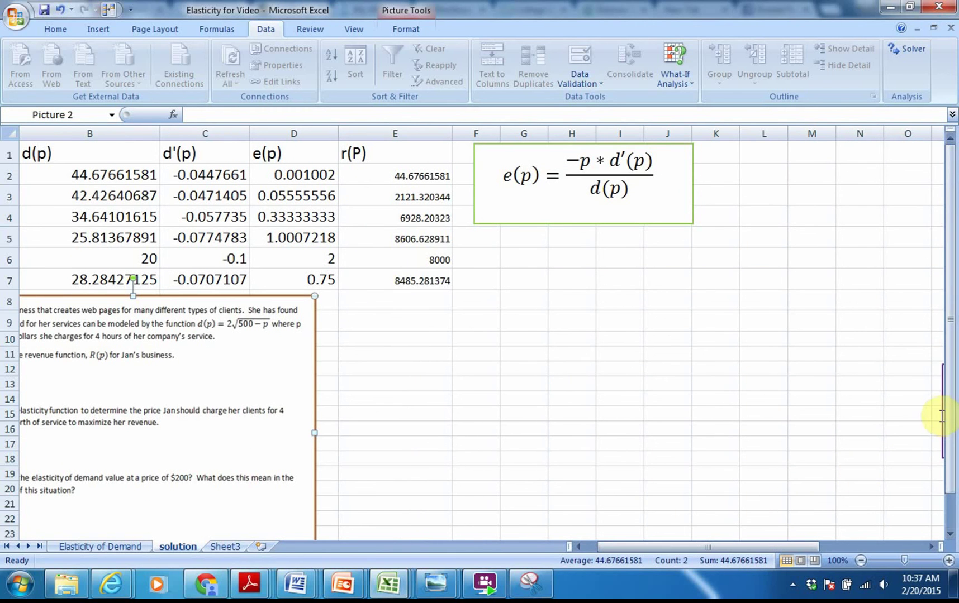
pyautogui.moveTo(767, 550); pyautogui.dragTo(789, 550)
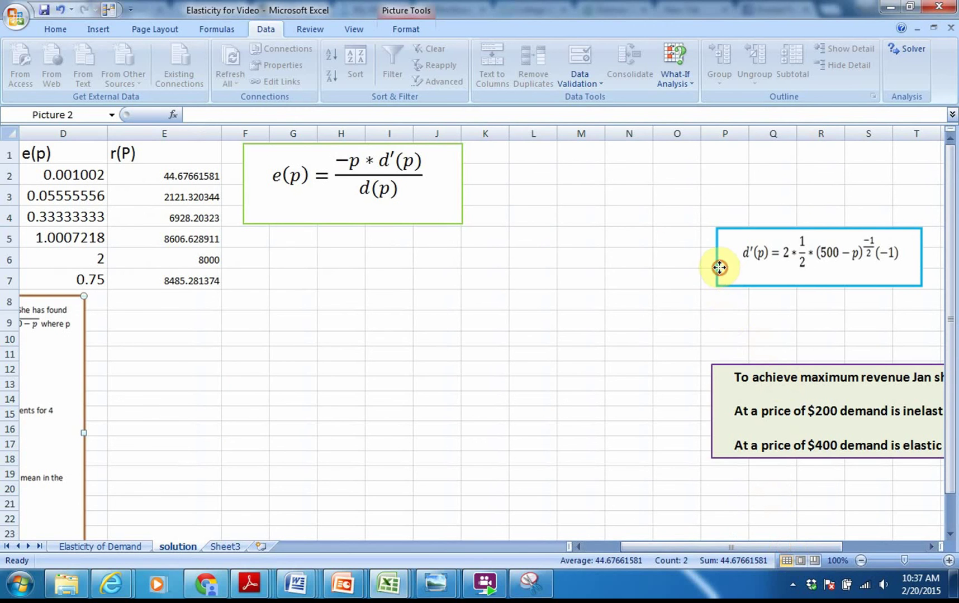
pyautogui.moveTo(719, 267); pyautogui.dragTo(266, 267)
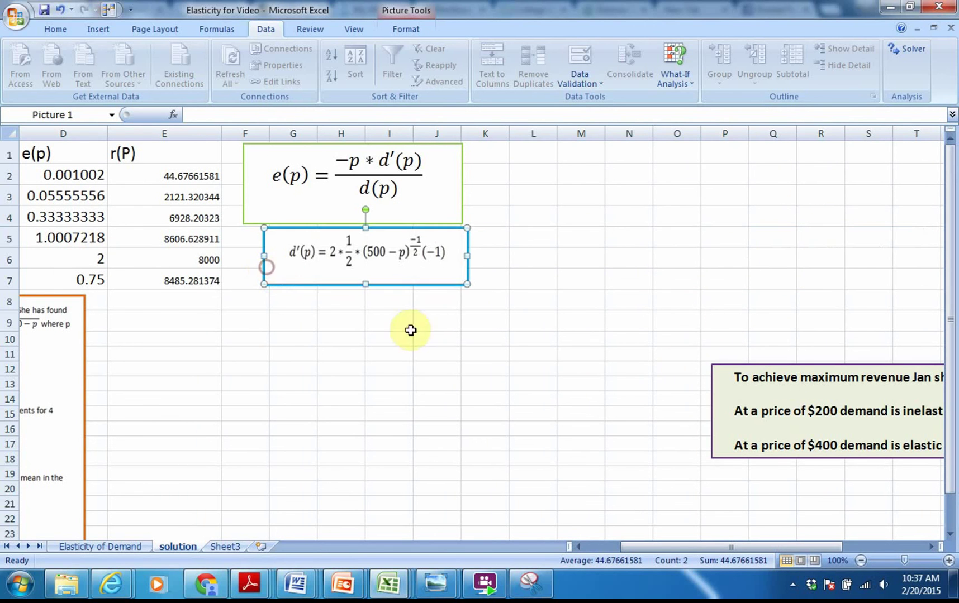
# Step: Move the text box with the three pricing conclusions under the derivative formula, starting in column E at row 10, and bring it fully into view
pyautogui.click(706, 385)
pyautogui.click(712, 369)
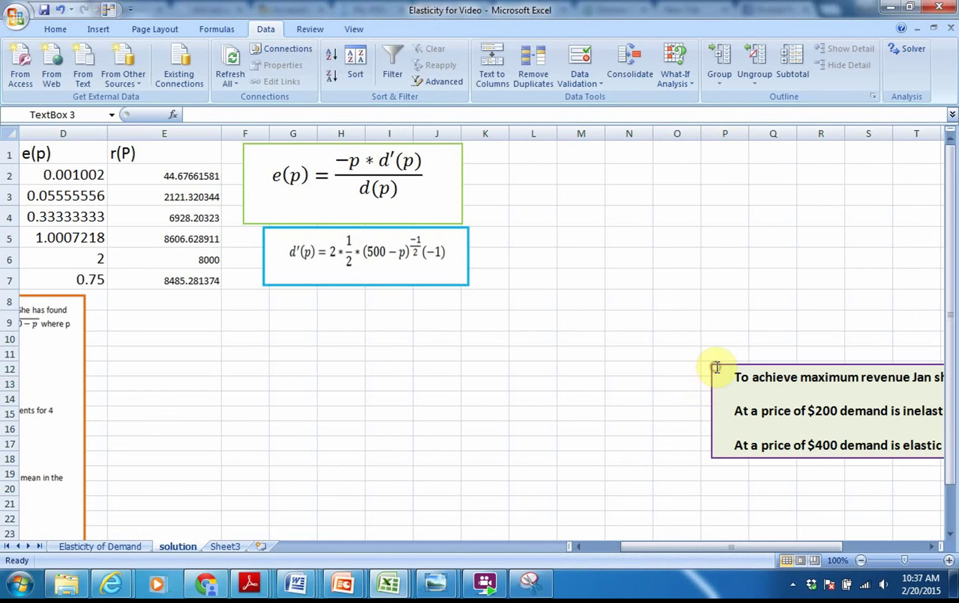
pyautogui.moveTo(717, 368)
pyautogui.mouseDown()
pyautogui.moveTo(296, 377)
pyautogui.moveTo(124, 337)
pyautogui.mouseUp()
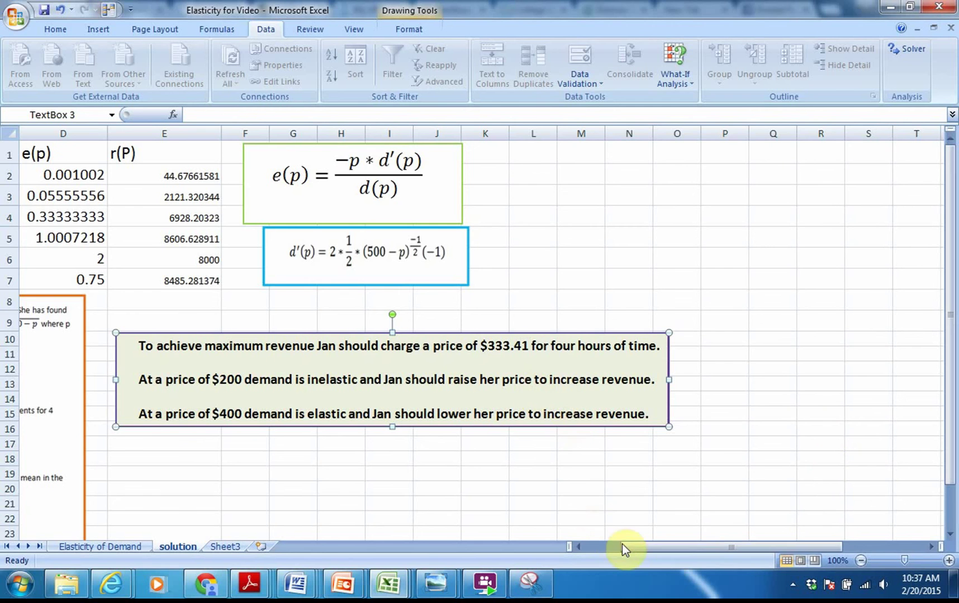
pyautogui.moveTo(630, 545); pyautogui.dragTo(607, 545)
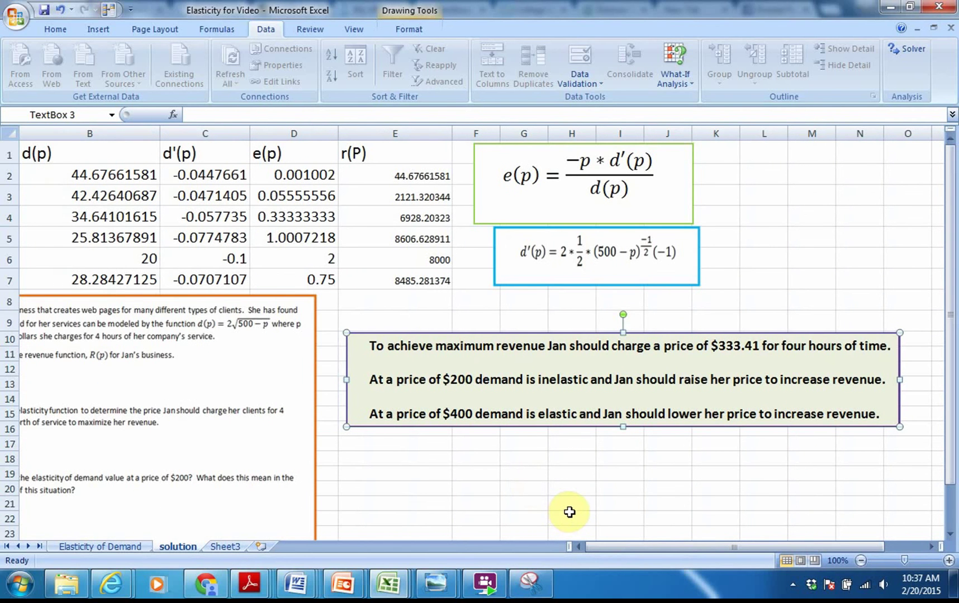